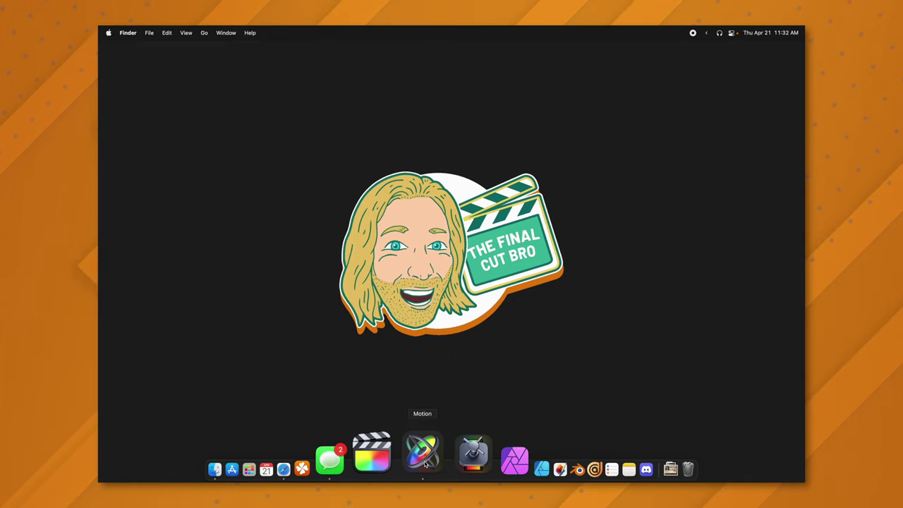
# - Launch Motion from the Dock to reach its Project Browser
pyautogui.click(422, 450)
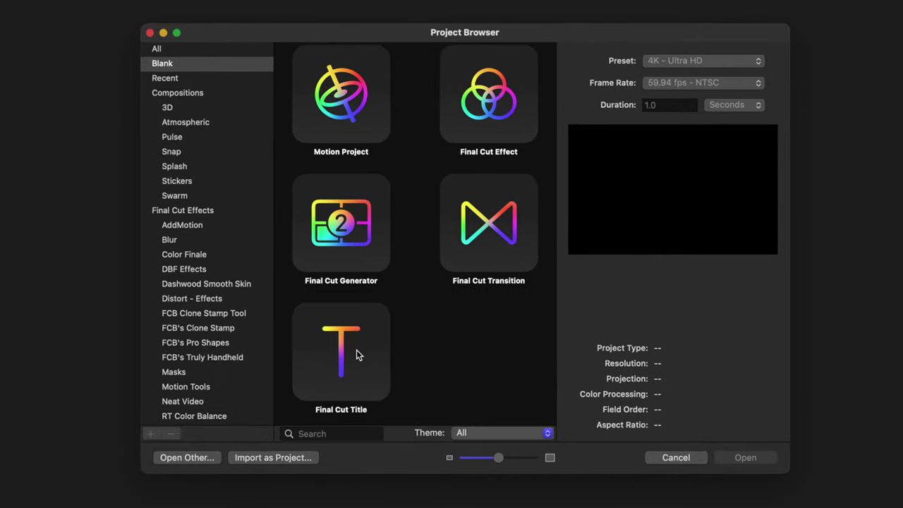
# - Create a Blank Final Cut Title project at 4K Ultra HD, 59.94 fps
pyautogui.click(382, 288)
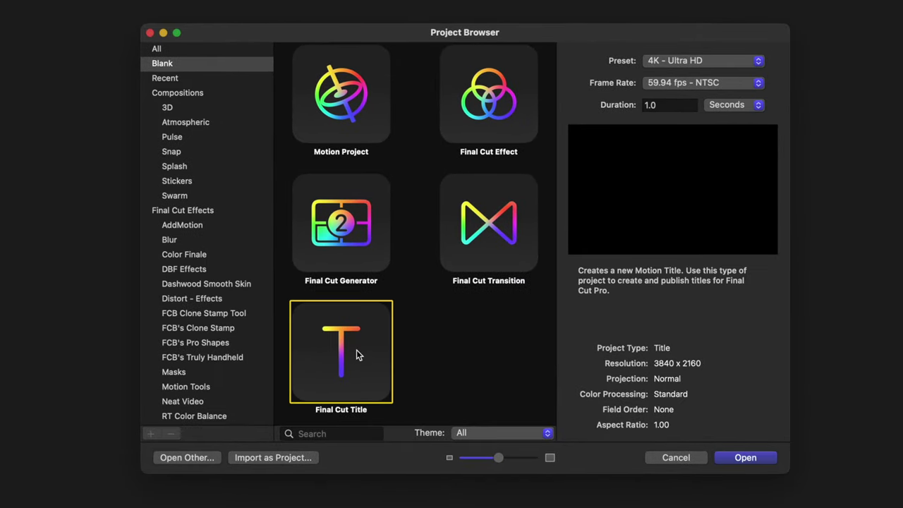
pyautogui.click(665, 108)
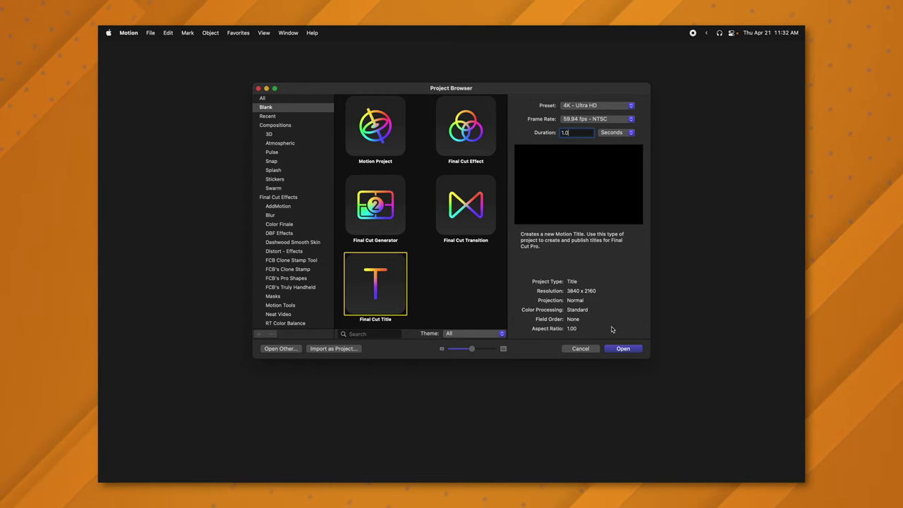
pyautogui.click(621, 349)
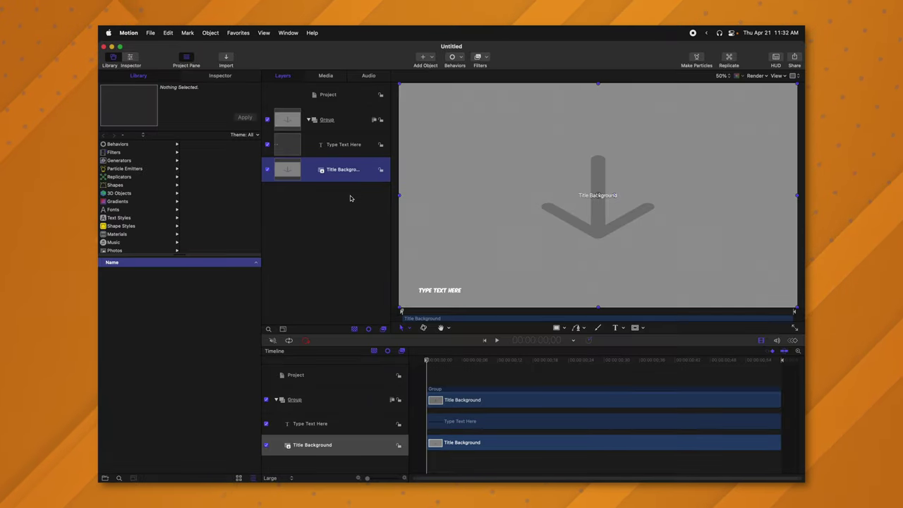
# - Delete Title Background and Type Text Here, then add a text layer reading 'SUBSCRIBE!'
pyautogui.keyDown('shift'); pyautogui.click(353, 153); pyautogui.keyUp('shift')
pyautogui.press('Delete')
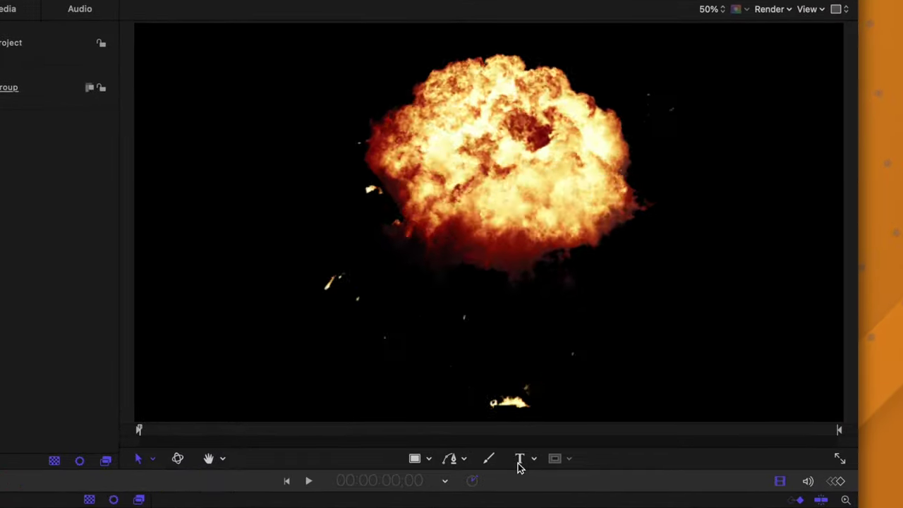
pyautogui.click(534, 438)
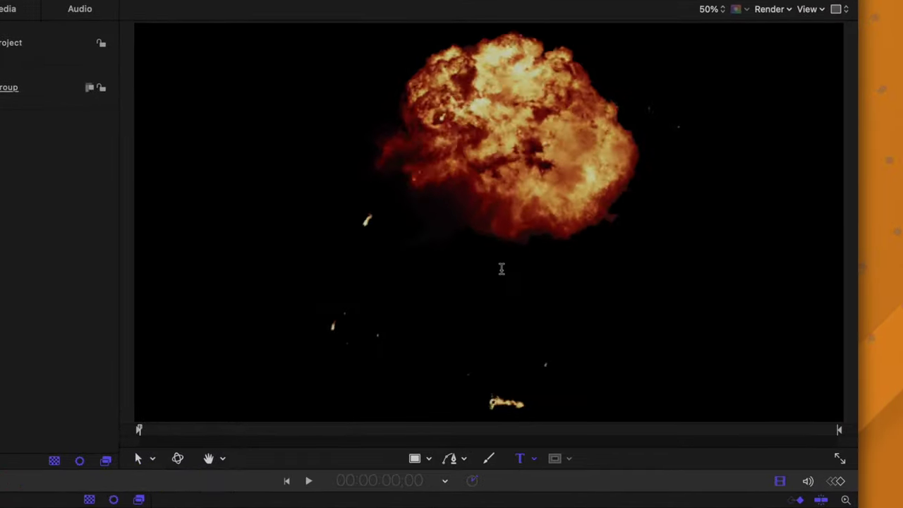
pyautogui.click(483, 214)
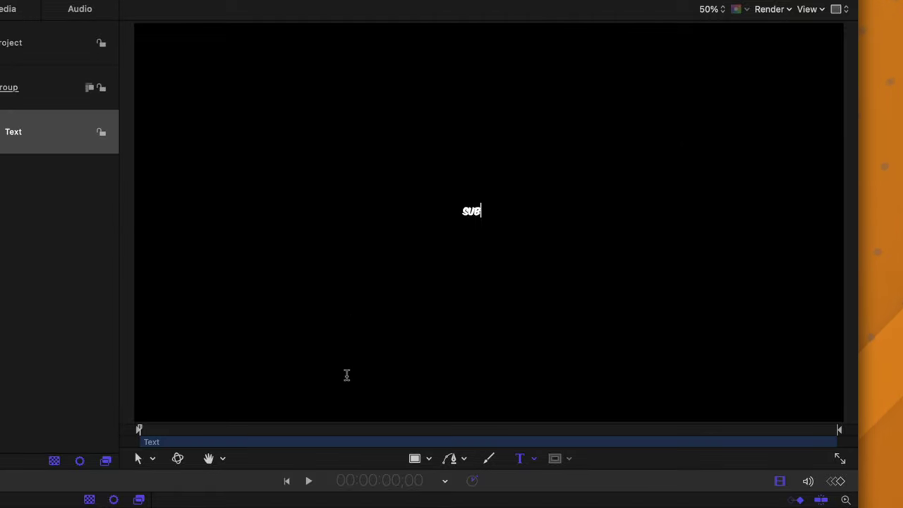
pyautogui.write('SUBSCRIBE!')
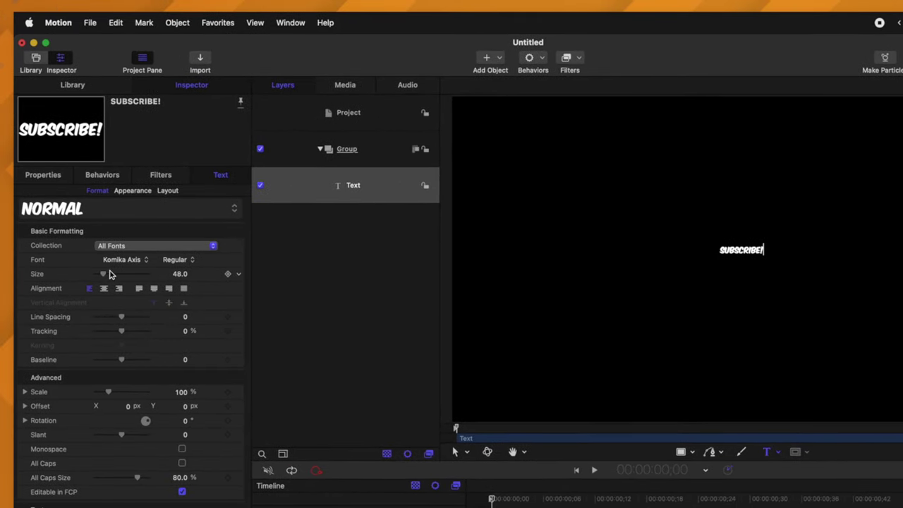
# - Set the text size to 288, centre alignment, and reset its Position to 0, 0
pyautogui.moveTo(110, 273); pyautogui.dragTo(137, 283)
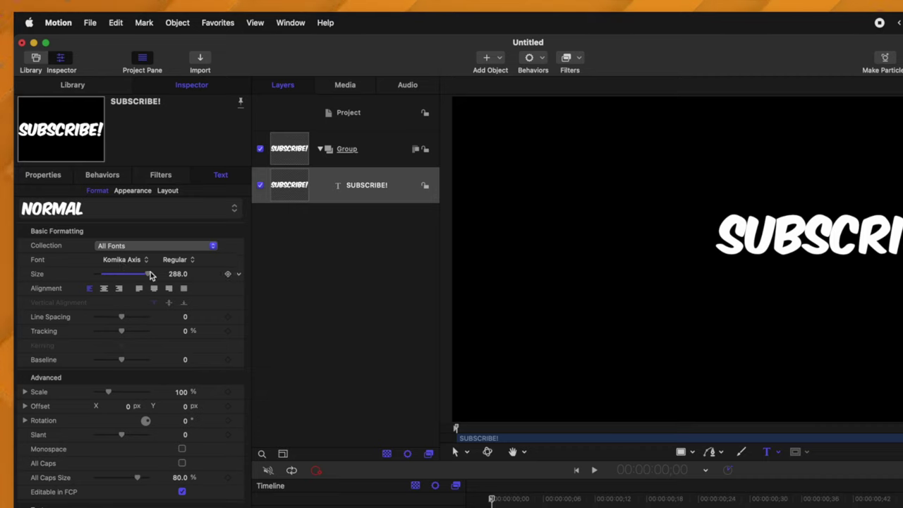
pyautogui.click(104, 290)
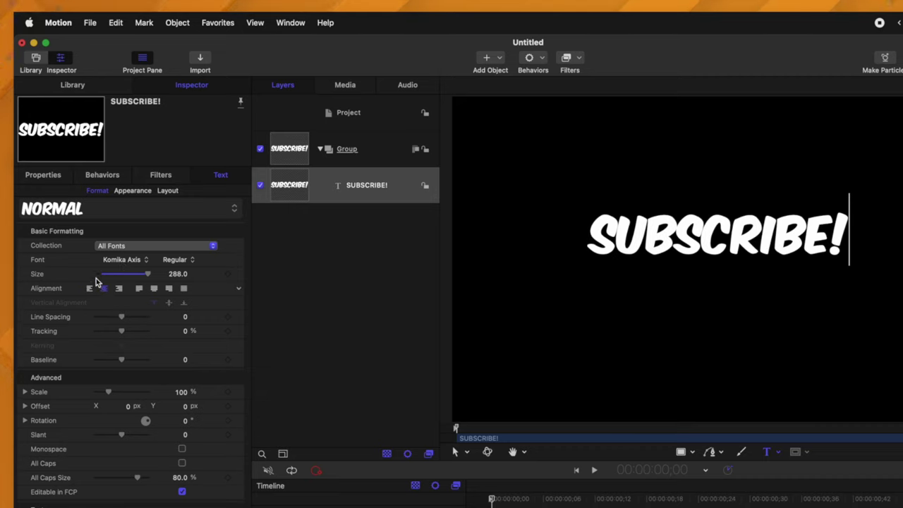
pyautogui.click(44, 175)
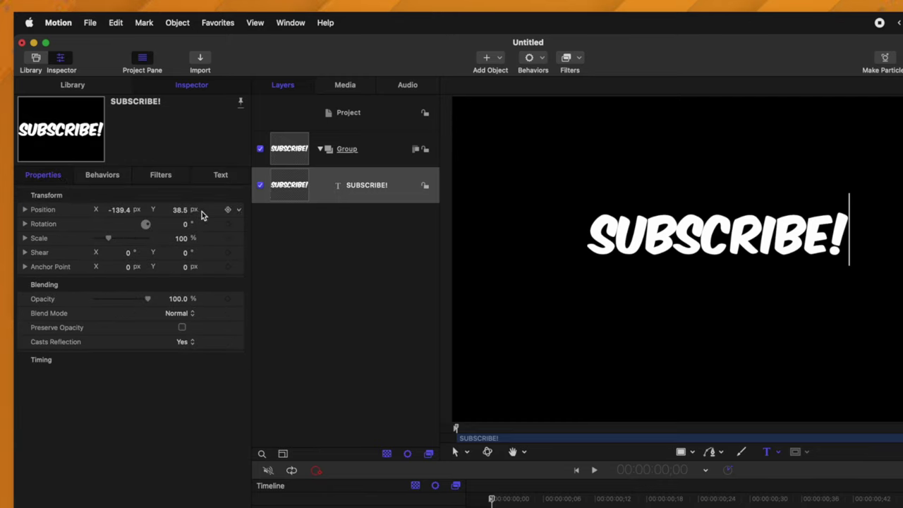
pyautogui.click(238, 214)
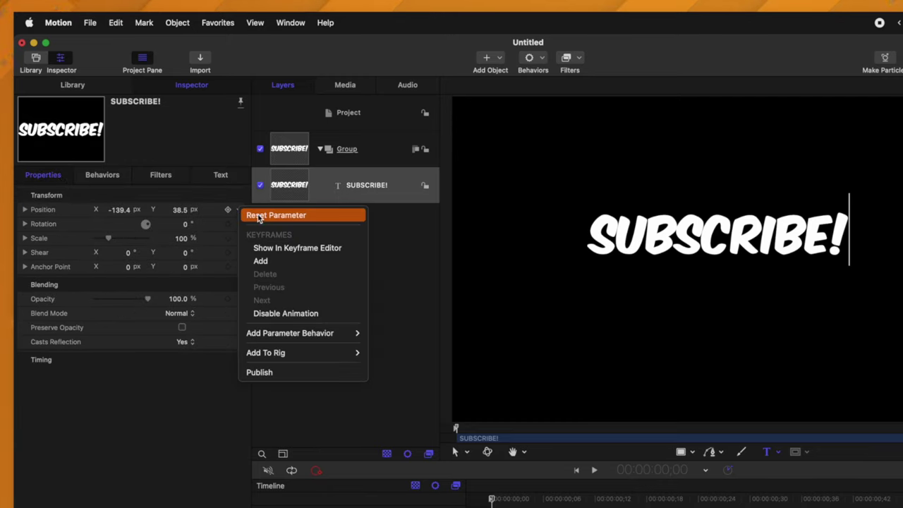
pyautogui.click(258, 215)
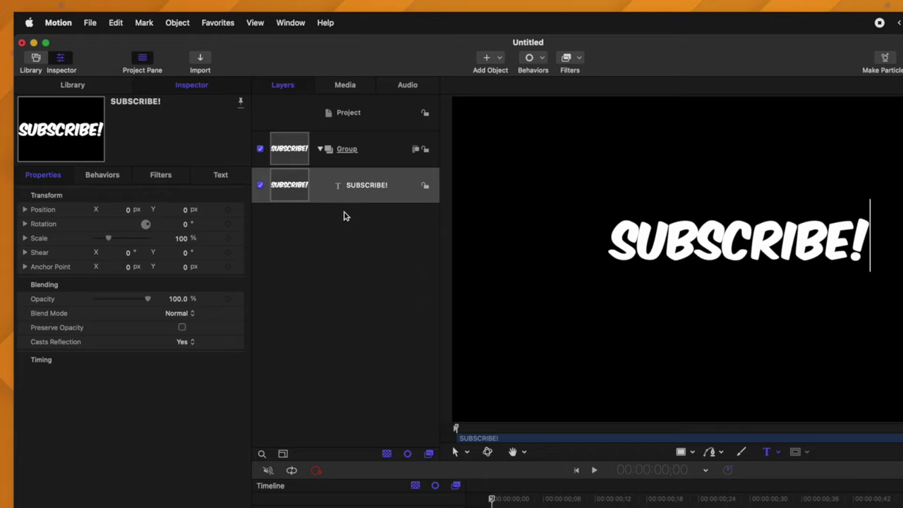
pyautogui.click(376, 184)
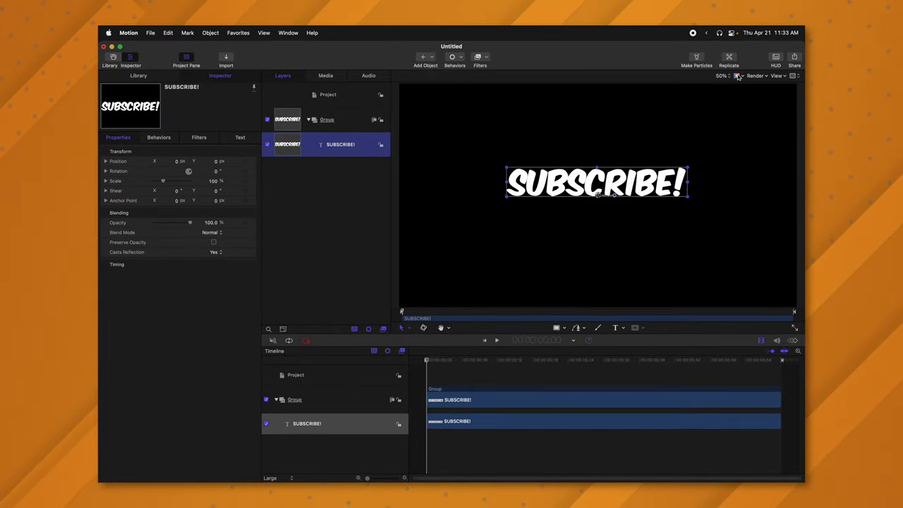
# - Switch the canvas display to Alpha Overlay
pyautogui.click(737, 76)
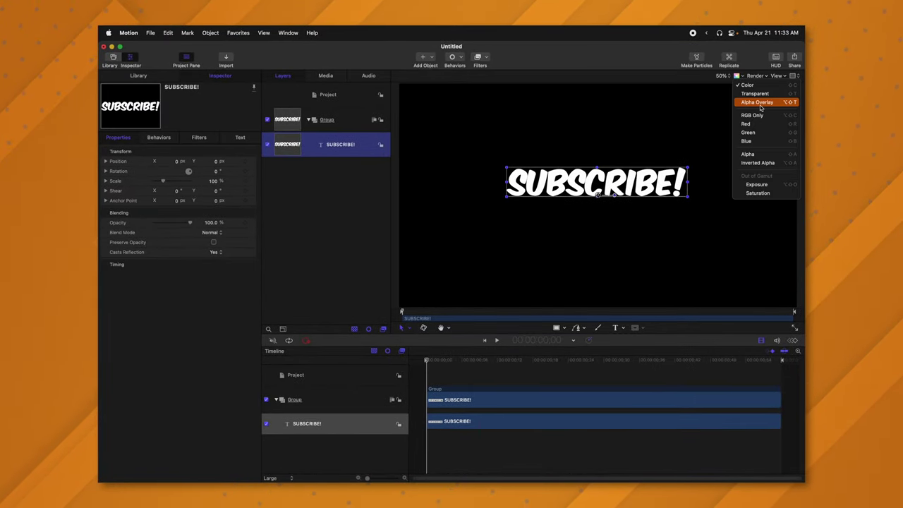
pyautogui.click(760, 104)
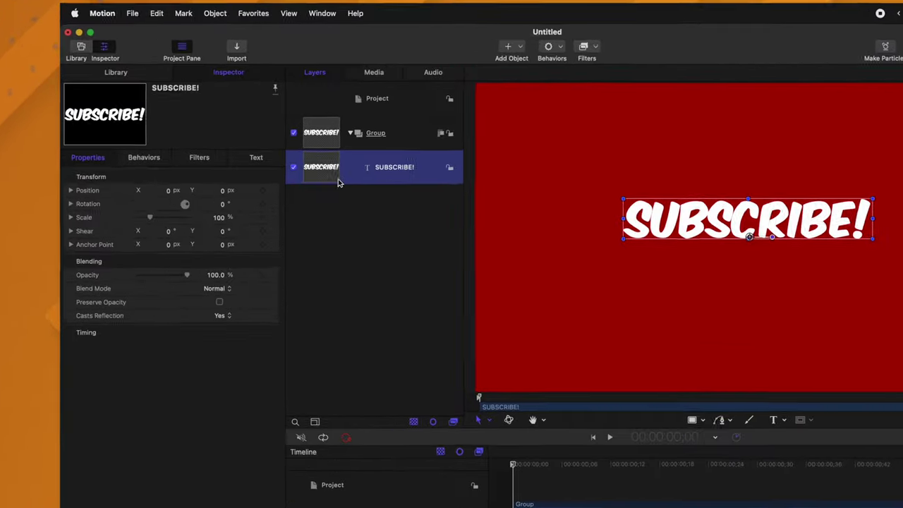
pyautogui.click(240, 136)
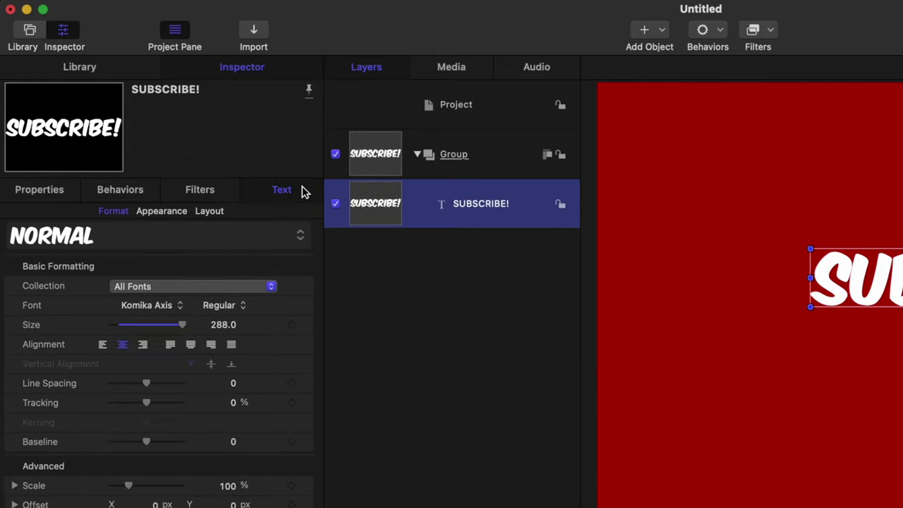
# - Turn on a black outline for the SUBSCRIBE! text with width about 12
pyautogui.click(150, 212)
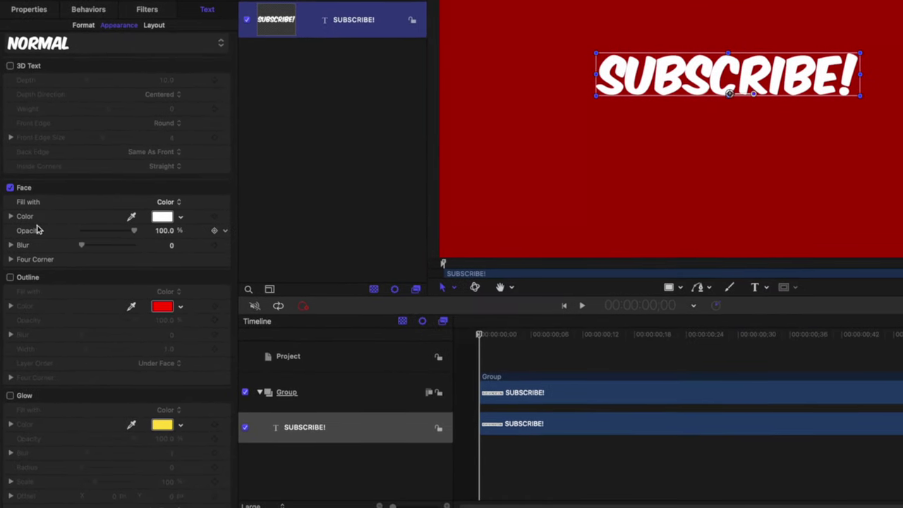
pyautogui.scroll(-1, 8, 294)
pyautogui.click(10, 261)
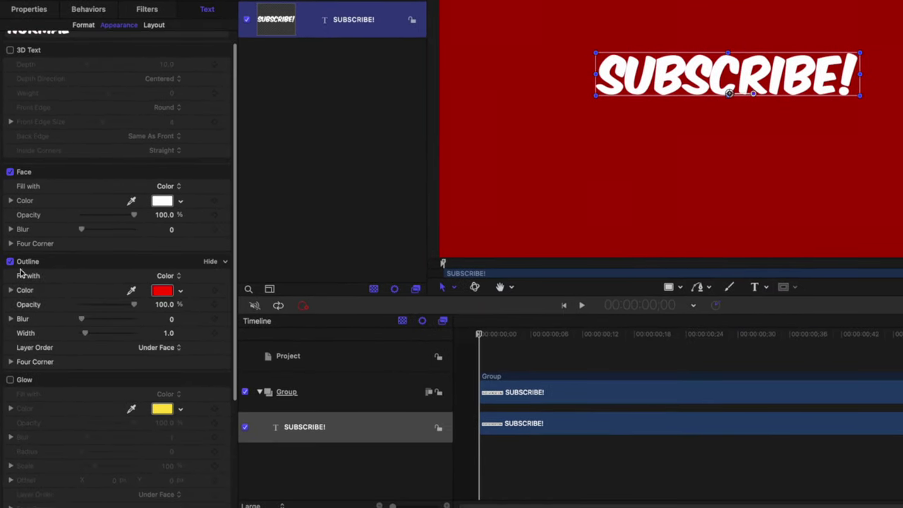
pyautogui.click(158, 290)
pyautogui.click(540, 201)
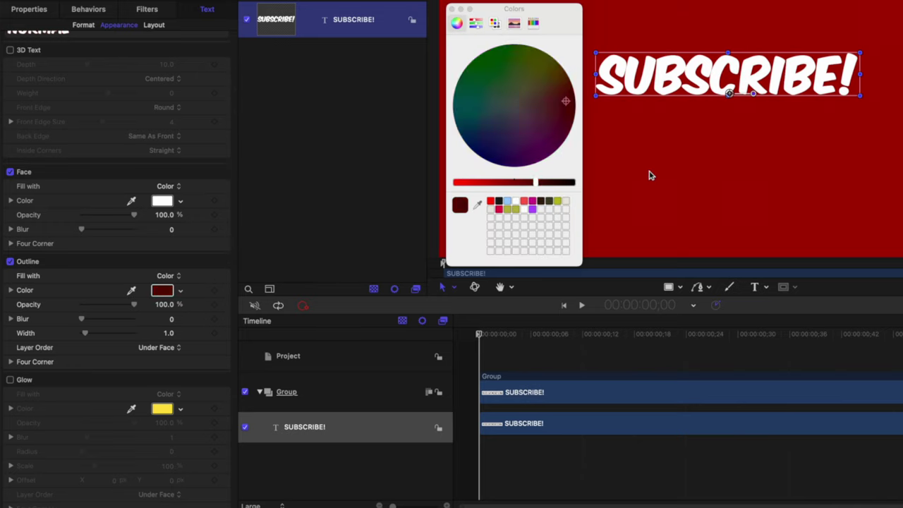
pyautogui.moveTo(86, 336); pyautogui.dragTo(134, 333)
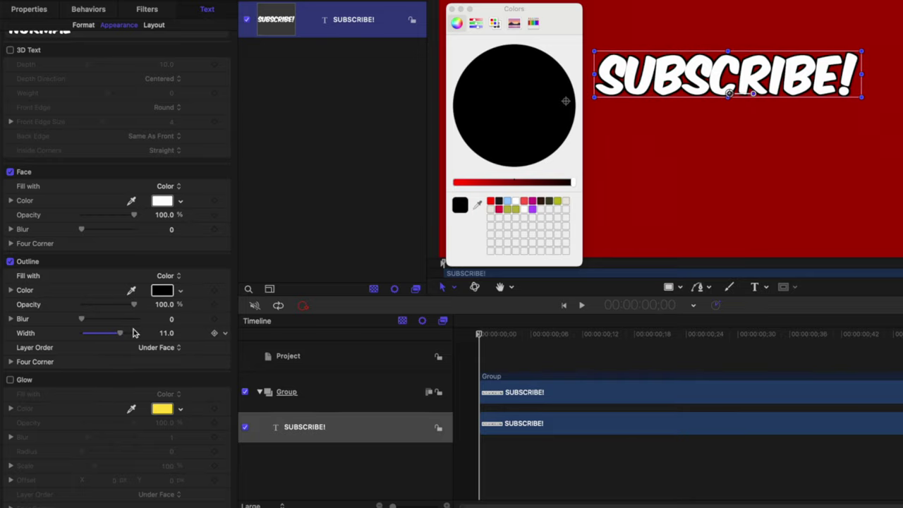
pyautogui.click(452, 10)
pyautogui.moveTo(127, 330); pyautogui.dragTo(121, 331)
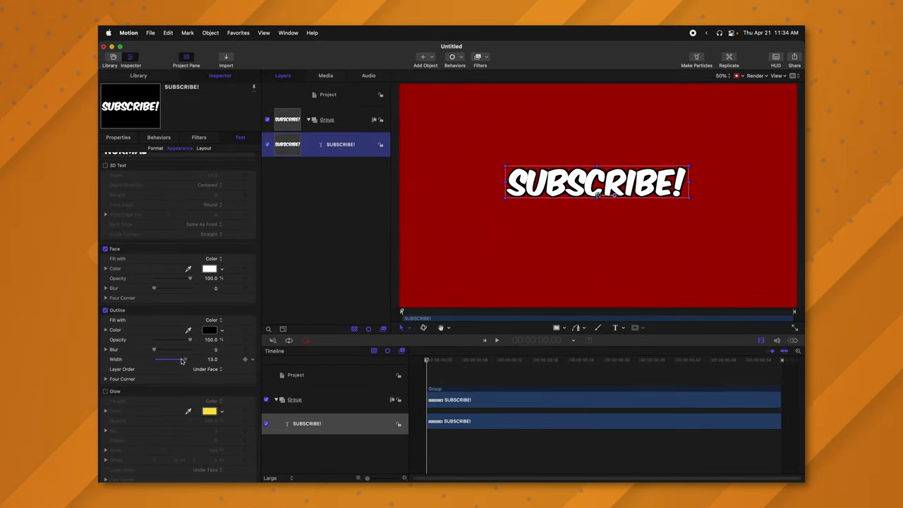
pyautogui.moveTo(181, 361); pyautogui.dragTo(182, 361)
# - Add a black drop shadow at 100% opacity and distance 28 to the text
pyautogui.scroll(-4, 138, 349)
pyautogui.scroll(-3, 139, 349)
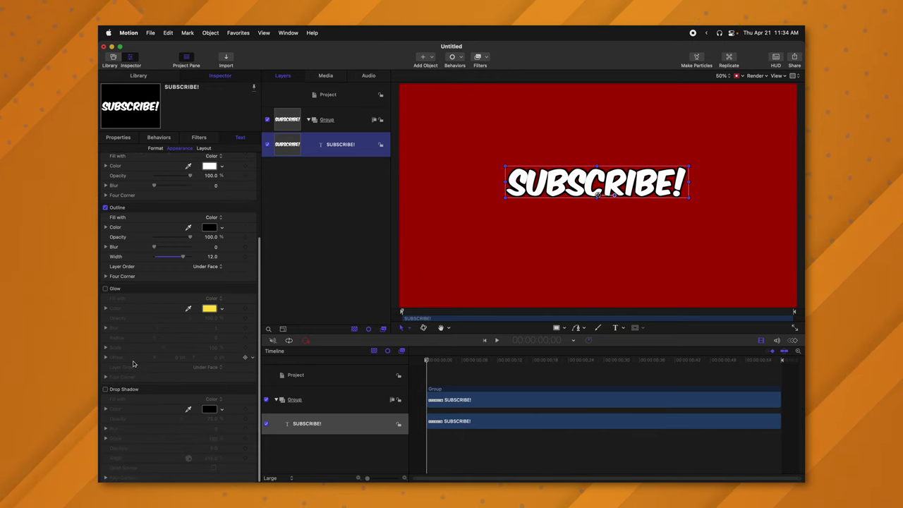
pyautogui.click(105, 389)
pyautogui.moveTo(180, 420); pyautogui.dragTo(192, 419)
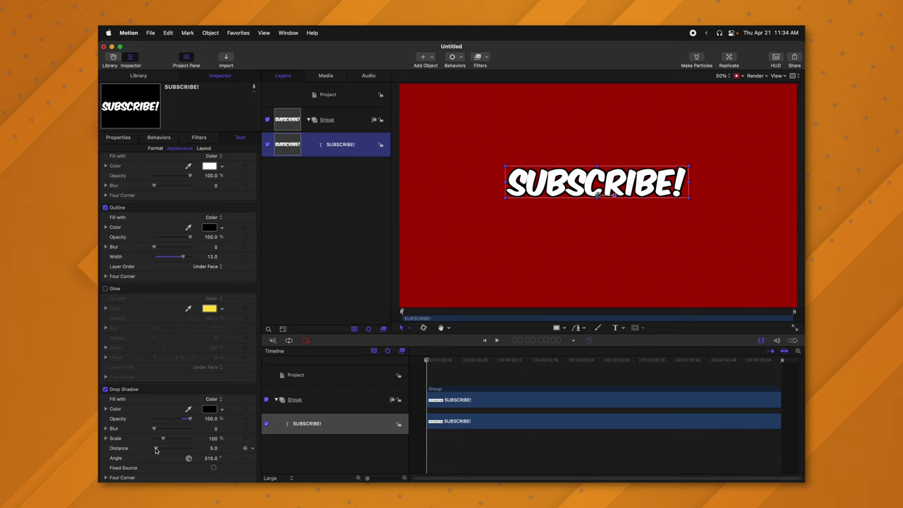
pyautogui.moveTo(161, 449); pyautogui.dragTo(165, 450)
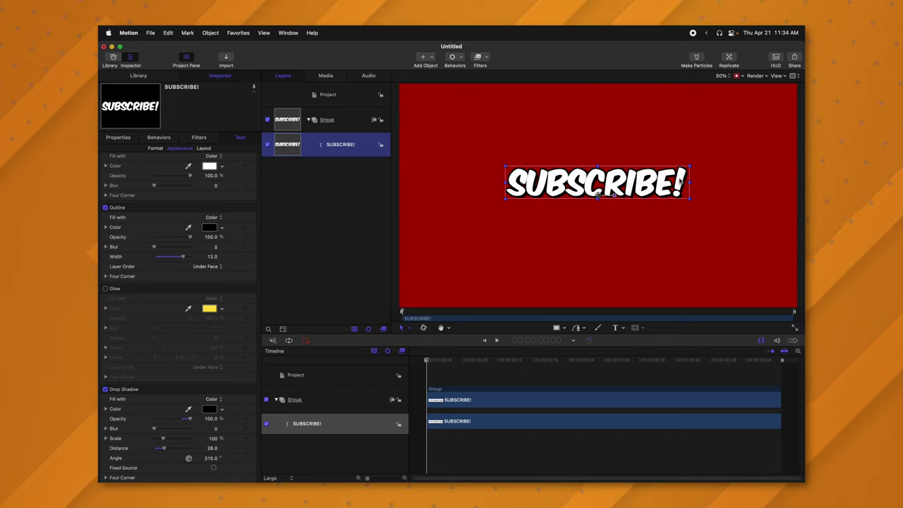
pyautogui.click(347, 196)
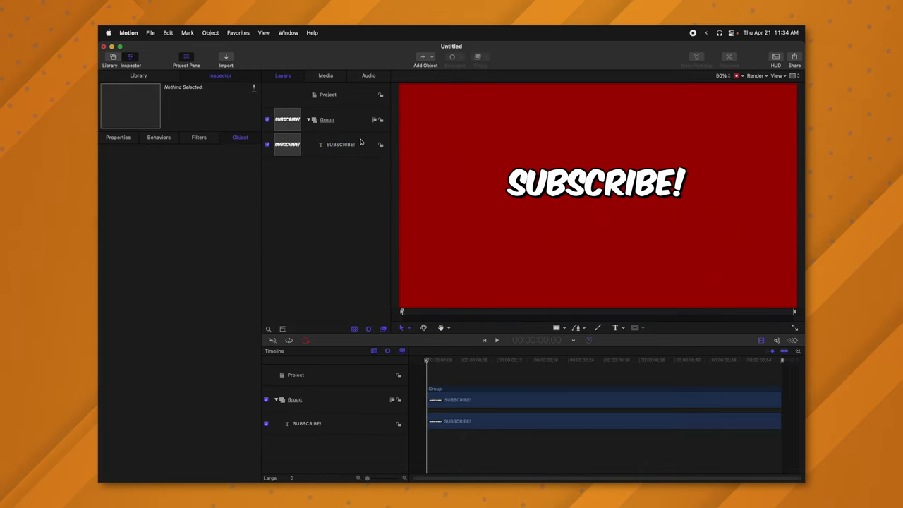
pyautogui.click(345, 148)
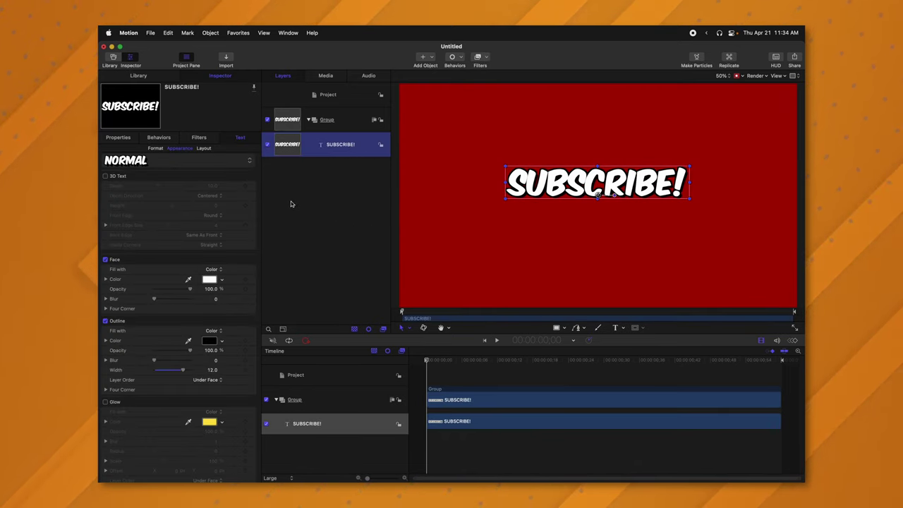
# - Apply an Overshoot parameter behavior to the SUBSCRIBE! text's Scale
pyautogui.click(131, 138)
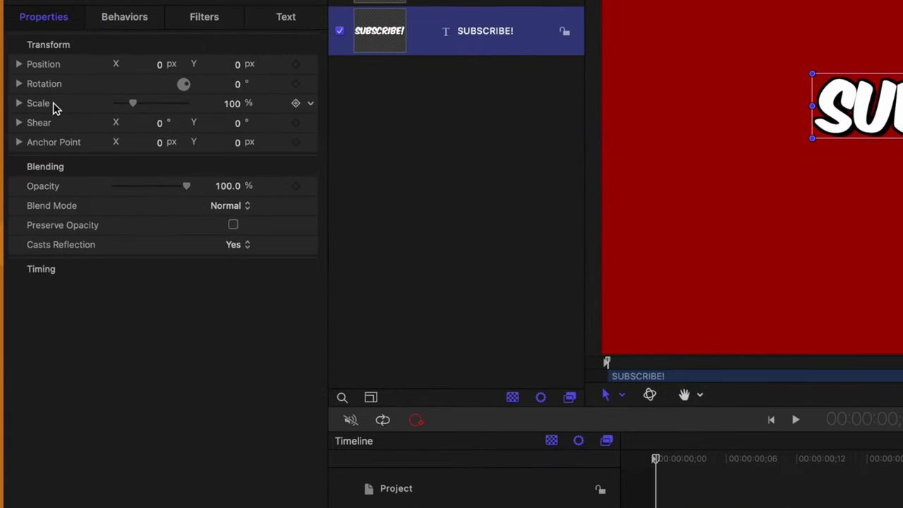
pyautogui.click(312, 107)
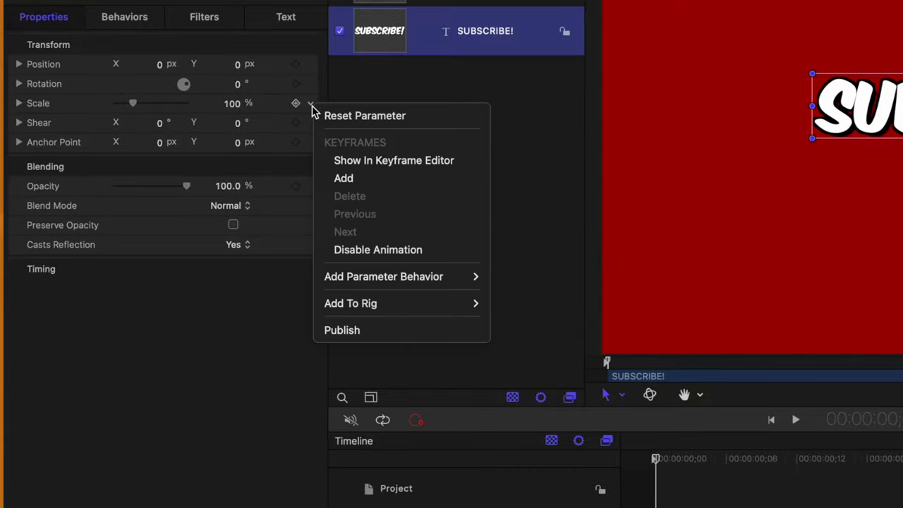
pyautogui.moveTo(418, 269)
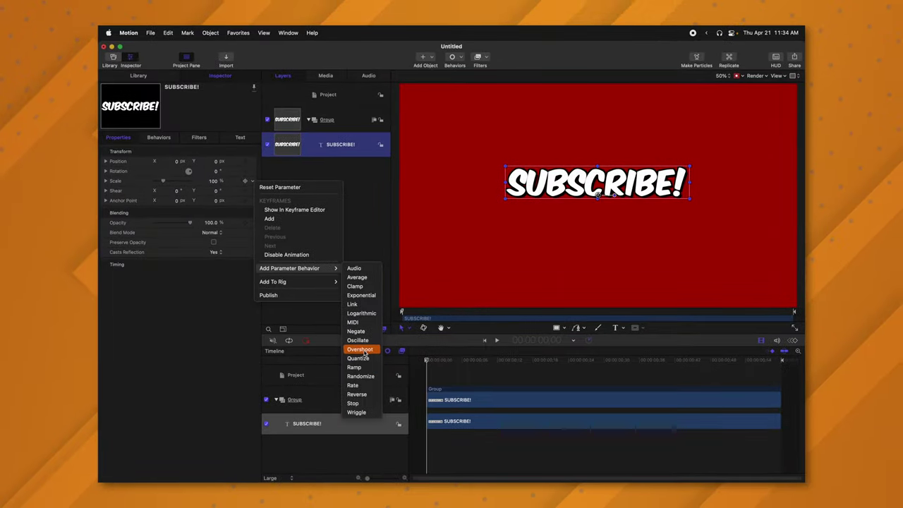
pyautogui.click(388, 363)
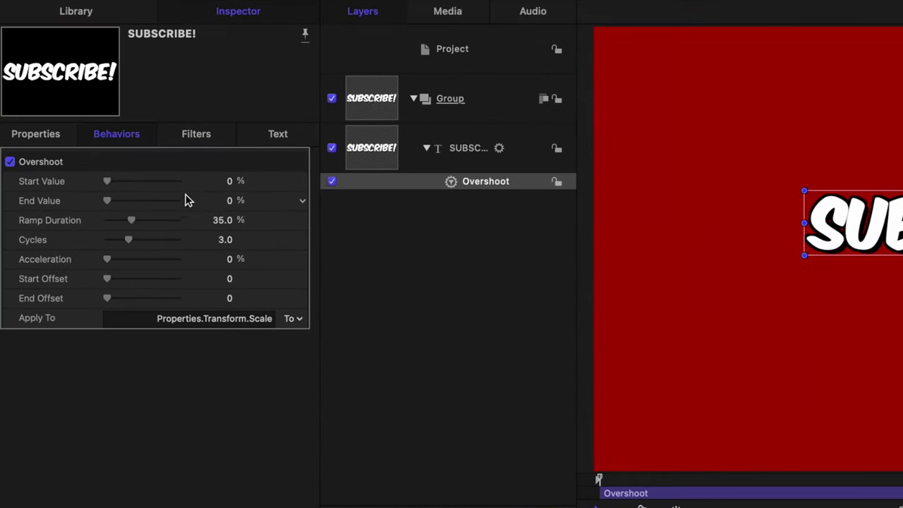
# - Set the Overshoot behavior's Start Value to -25%
pyautogui.click(229, 182)
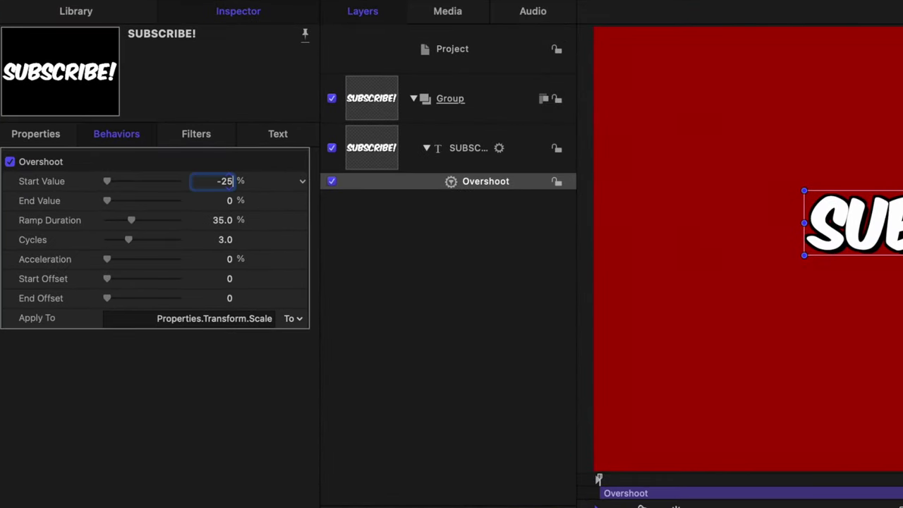
pyautogui.press('Return')
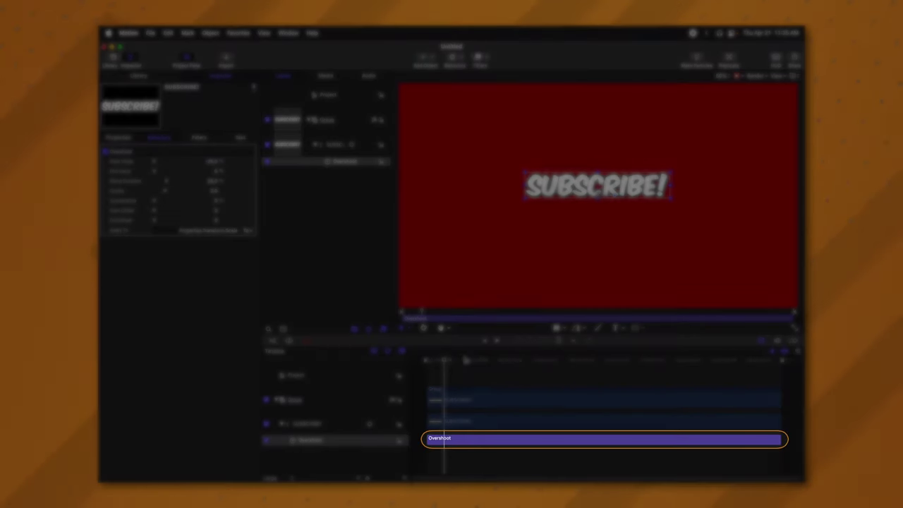
pyautogui.moveTo(656, 376); pyautogui.dragTo(498, 383)
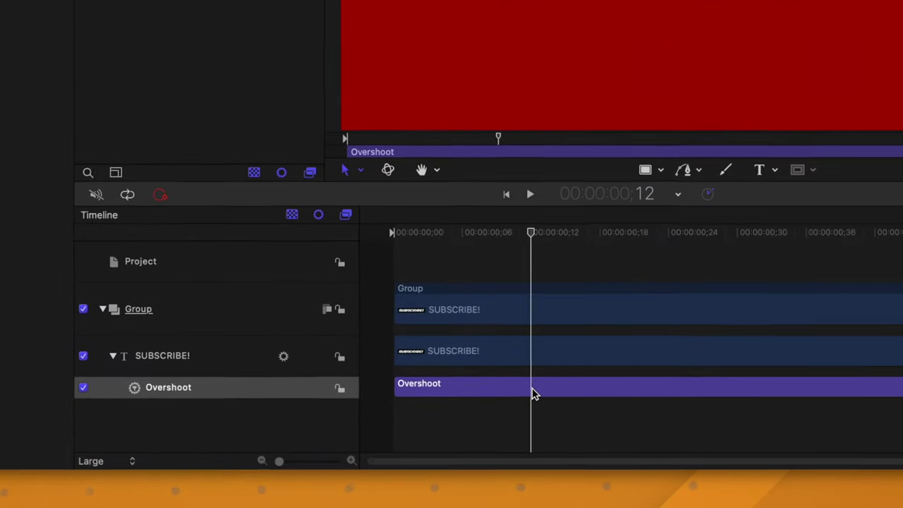
# - End the Overshoot at the playhead, preview the bounce, and mark frame 13
pyautogui.press('o')
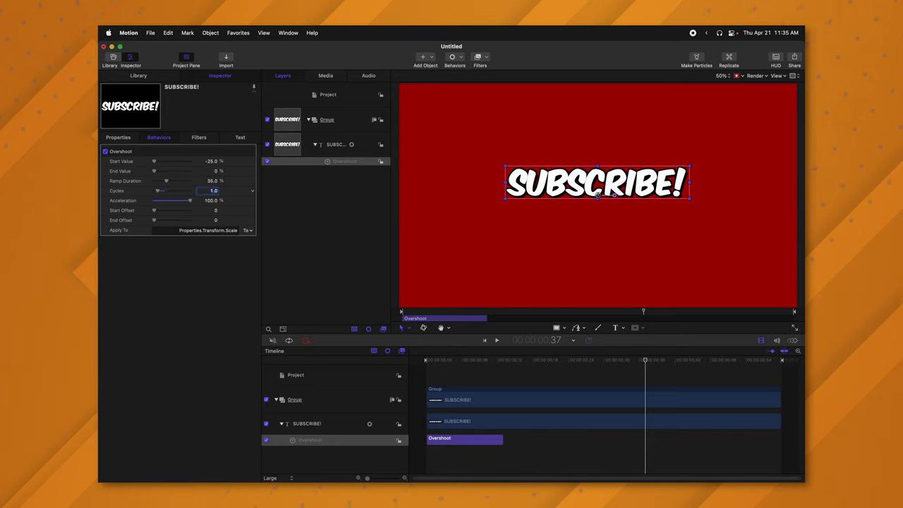
pyautogui.press('space')
pyautogui.press('Home')
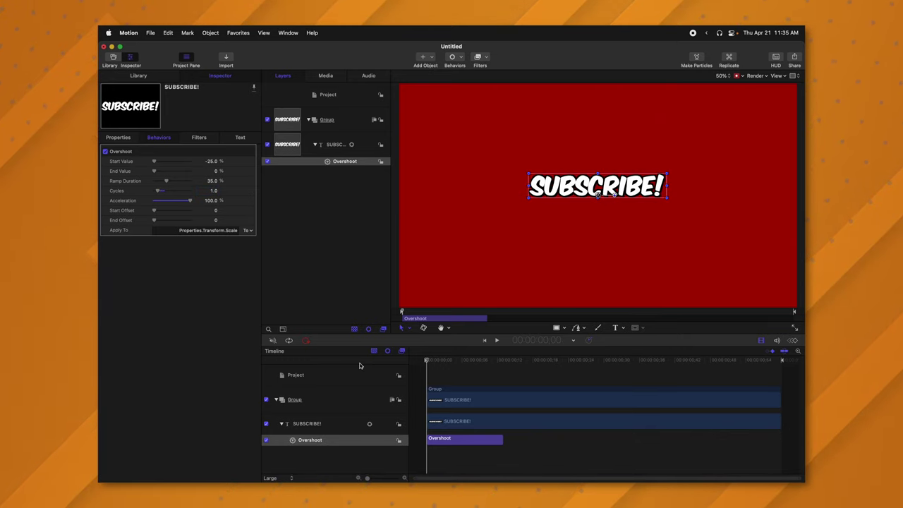
pyautogui.press('space')
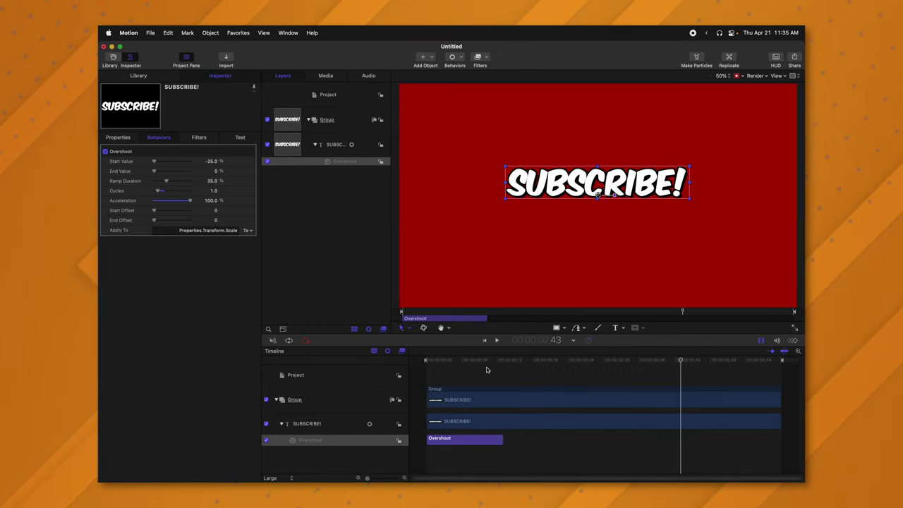
pyautogui.moveTo(486, 360); pyautogui.dragTo(498, 361)
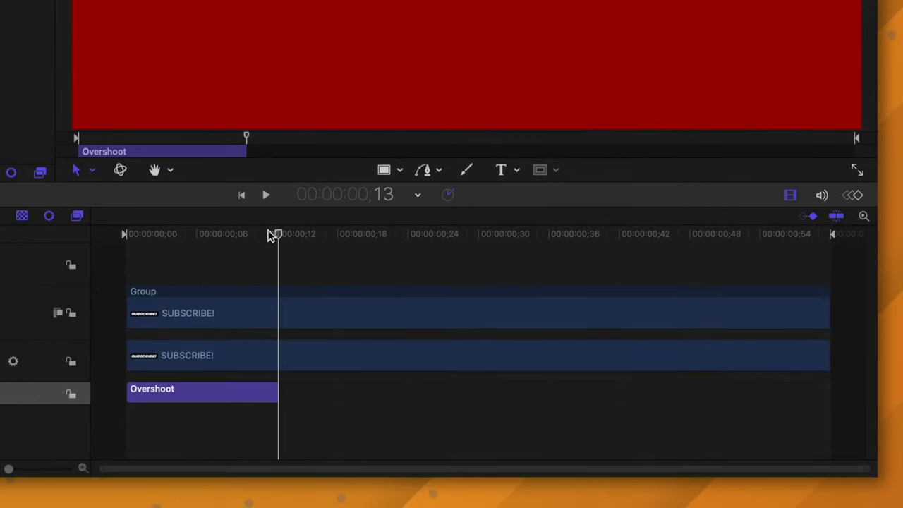
pyautogui.hotkey('shift', 'm')
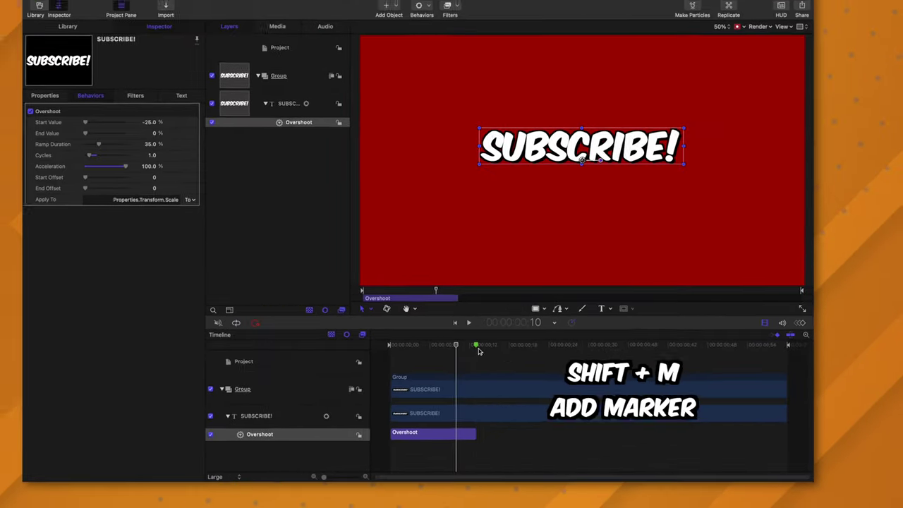
# - Change the marker at frame 13 to a Build In - Optional marker
pyautogui.doubleClick(474, 345)
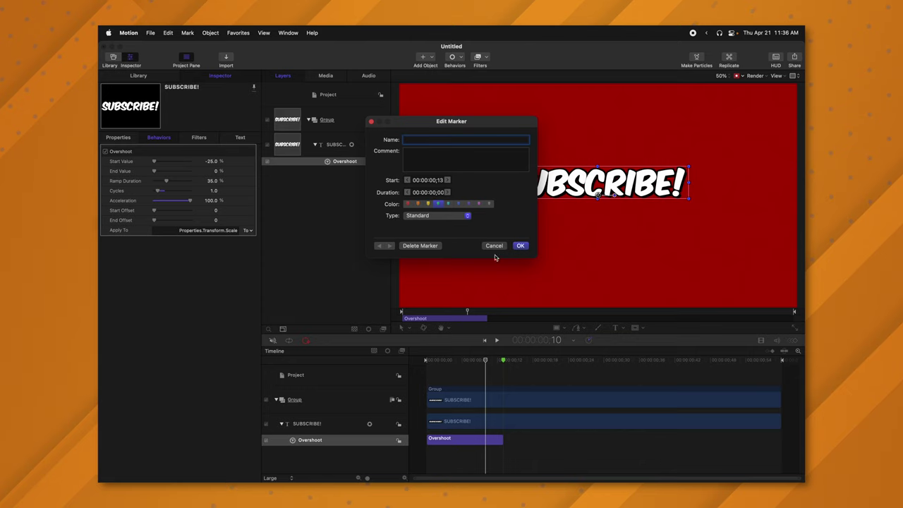
pyautogui.click(438, 217)
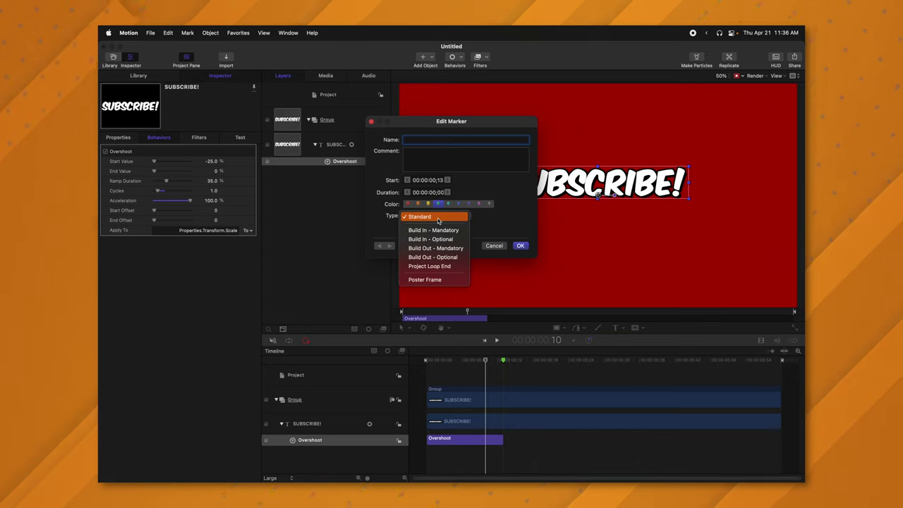
pyautogui.click(431, 239)
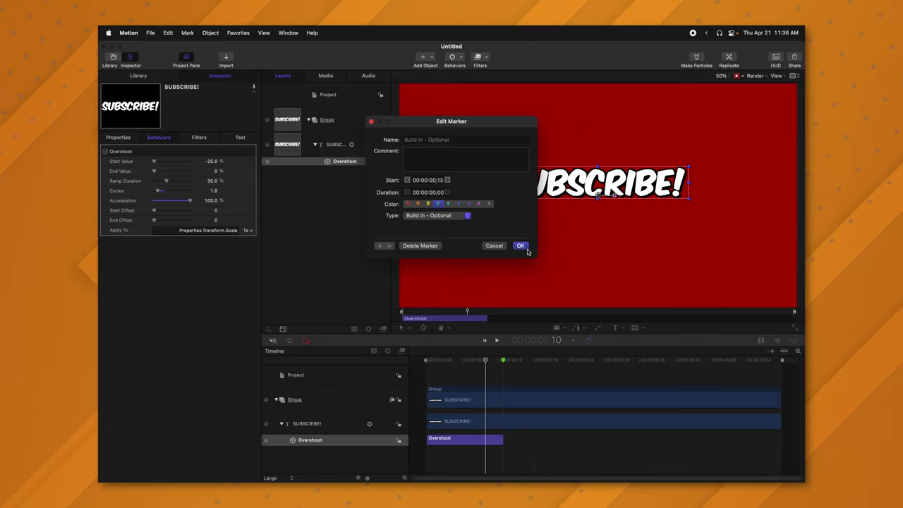
pyautogui.click(520, 246)
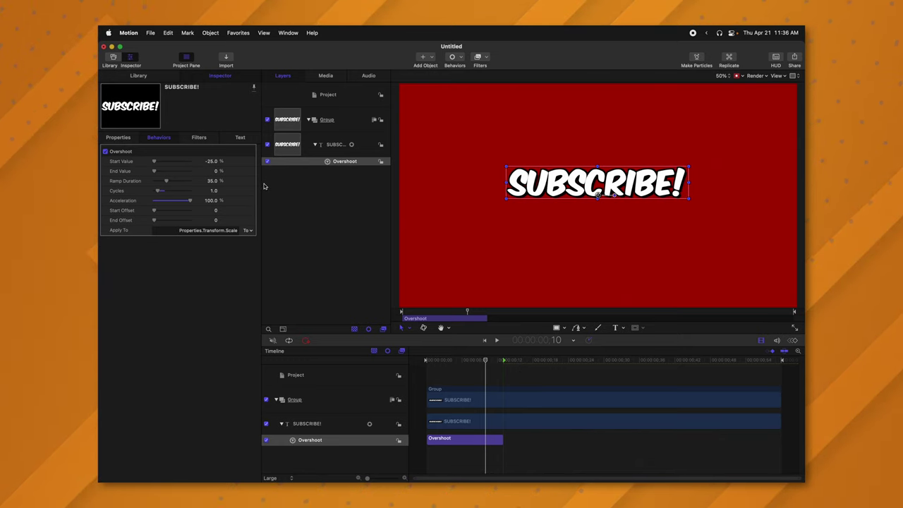
# - Add a Ramp behavior to the text's Scale, starting at frame 50
pyautogui.click(119, 137)
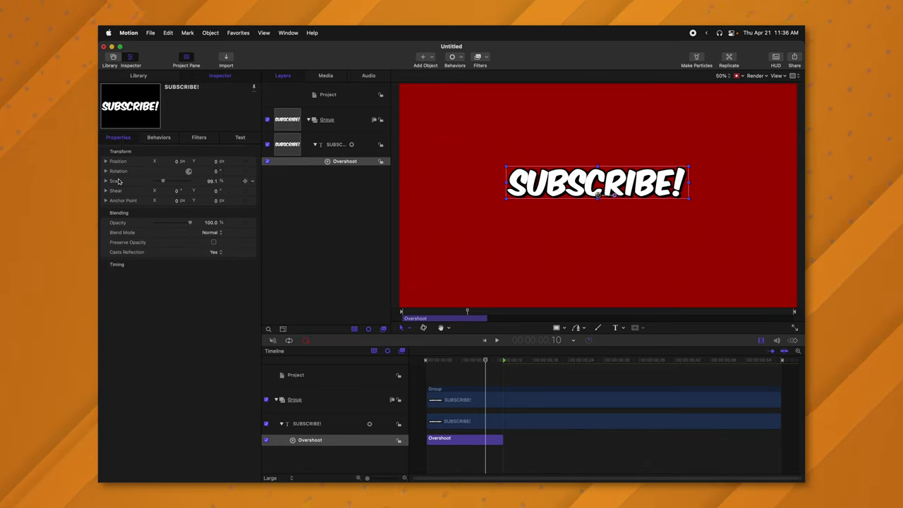
pyautogui.click(251, 182)
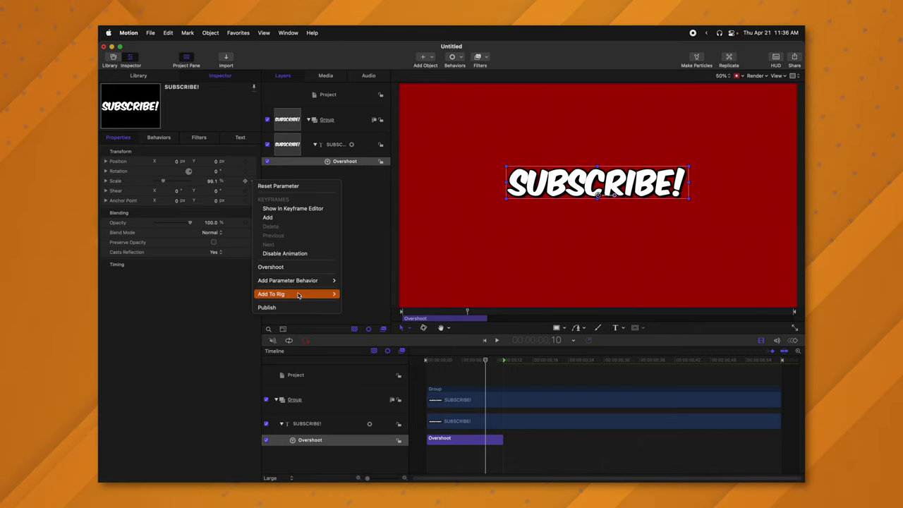
pyautogui.moveTo(303, 280)
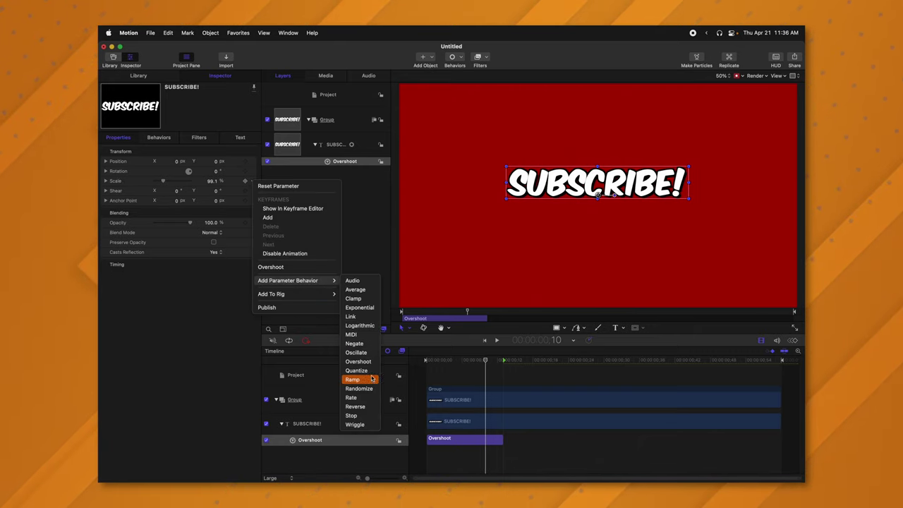
pyautogui.click(352, 379)
pyautogui.click(720, 342)
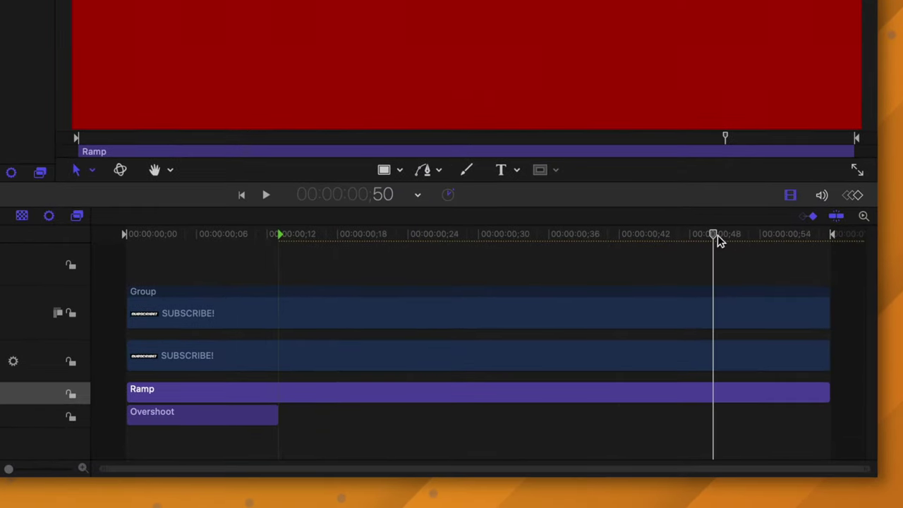
pyautogui.press('i')
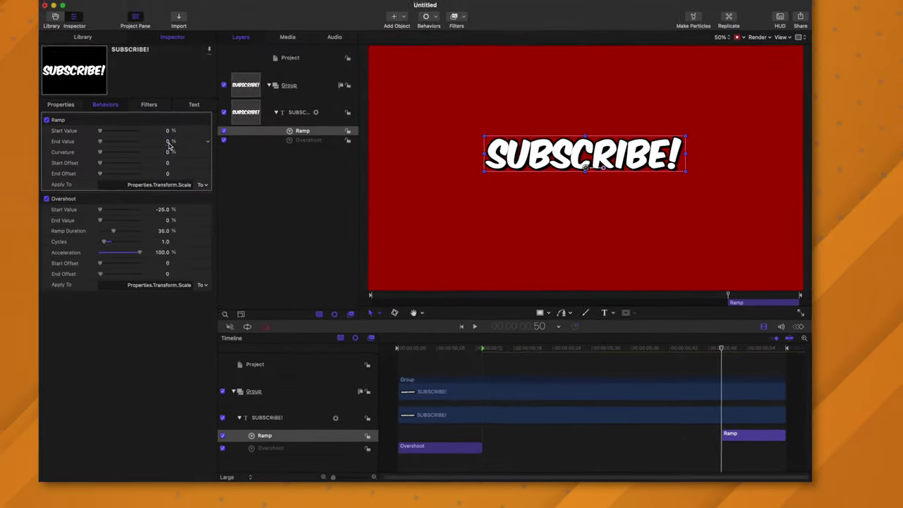
# - Set the Ramp end value to -100% and curvature to 100%, checking the final frames
pyautogui.click(169, 143)
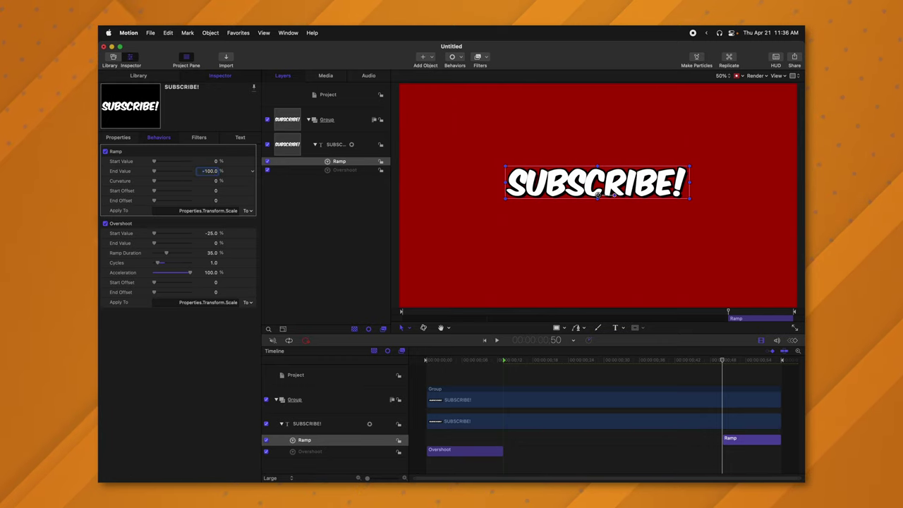
pyautogui.press('End')
pyautogui.click(721, 361)
pyautogui.press('End')
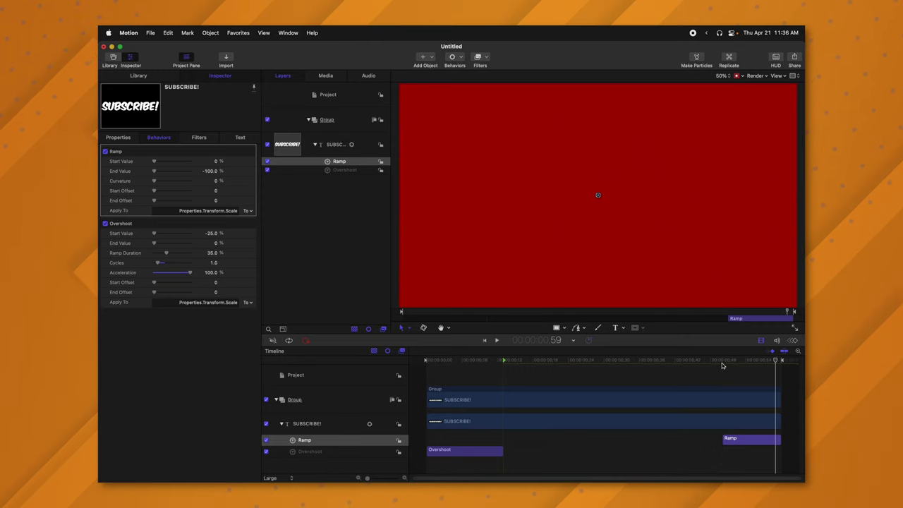
pyautogui.click(720, 362)
pyautogui.moveTo(181, 179); pyautogui.dragTo(207, 184)
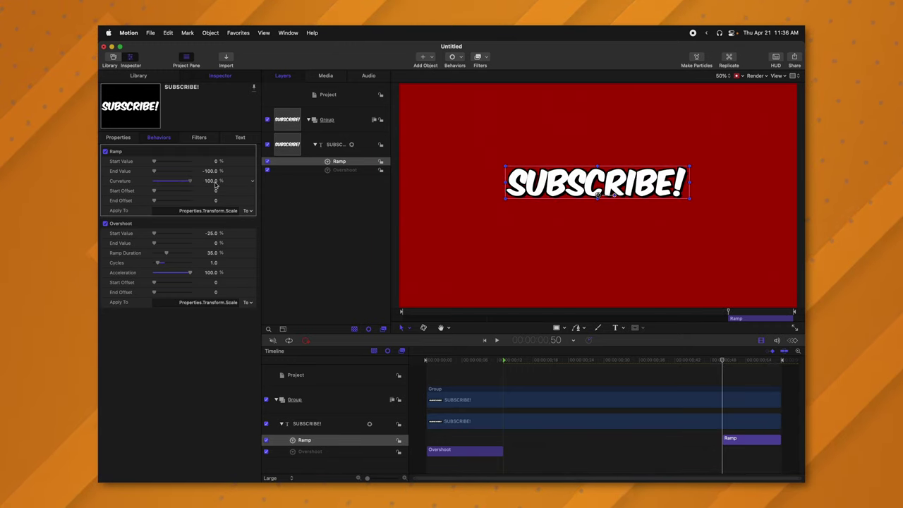
pyautogui.click(723, 361)
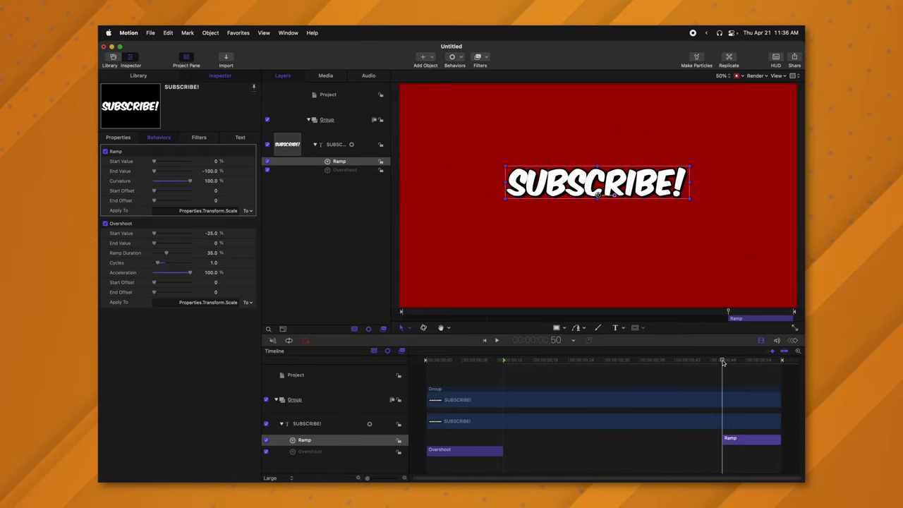
pyautogui.press('Left')
pyautogui.press('Left')
pyautogui.press('Left')
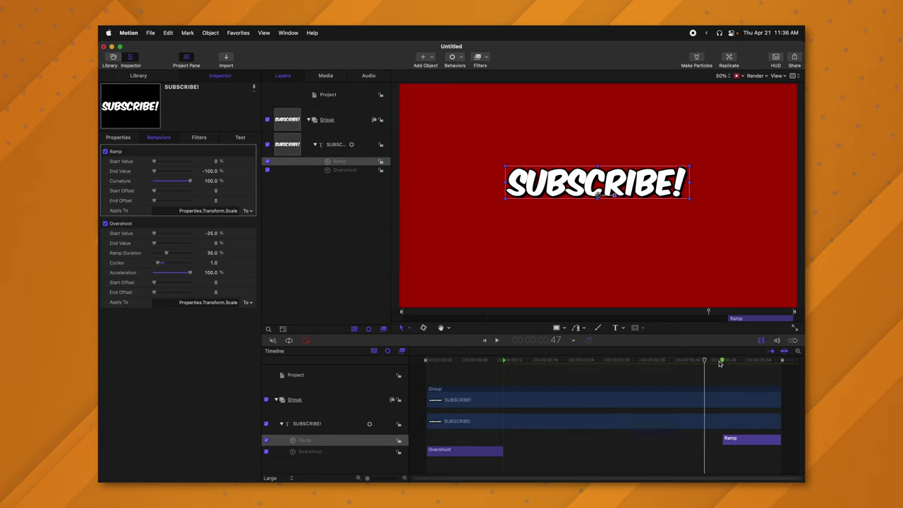
pyautogui.doubleClick(723, 360)
# - Make the frame-50 marker Build Out - Optional and preview the animation from the start
pyautogui.click(424, 217)
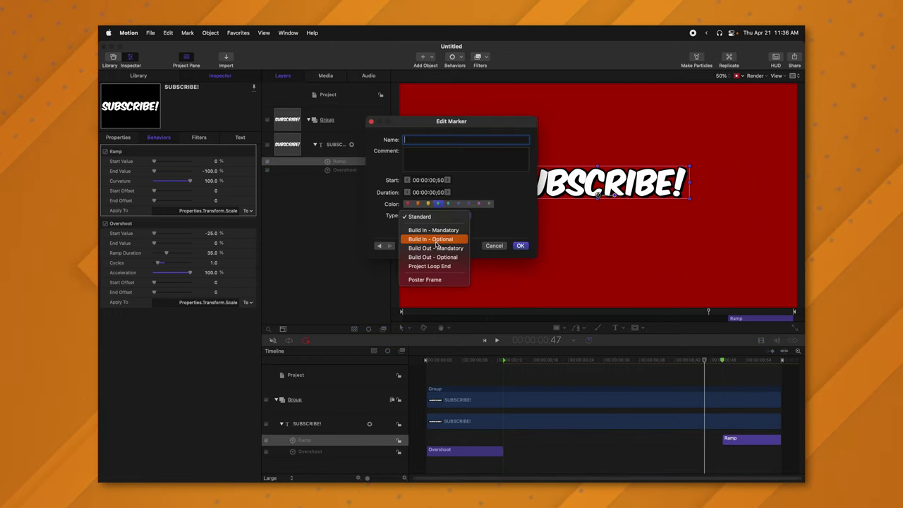
pyautogui.click(436, 258)
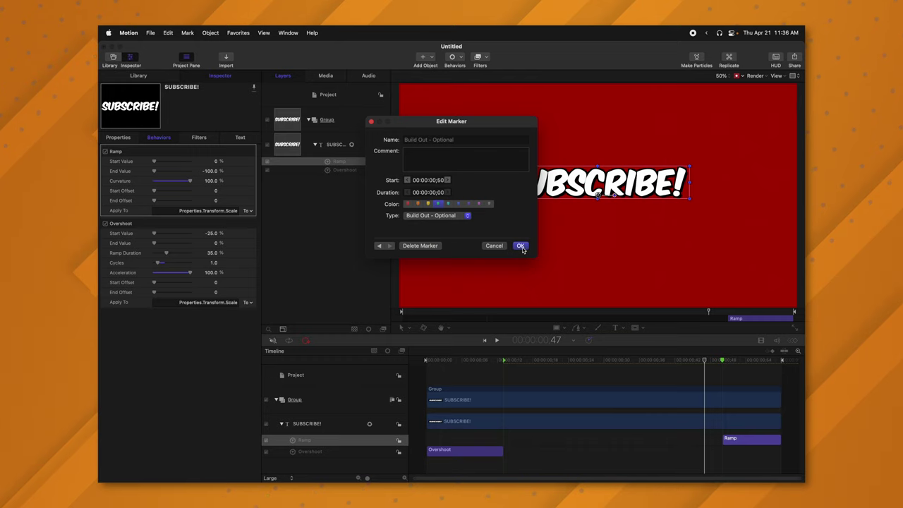
pyautogui.click(520, 247)
pyautogui.press('Home')
pyautogui.press('space')
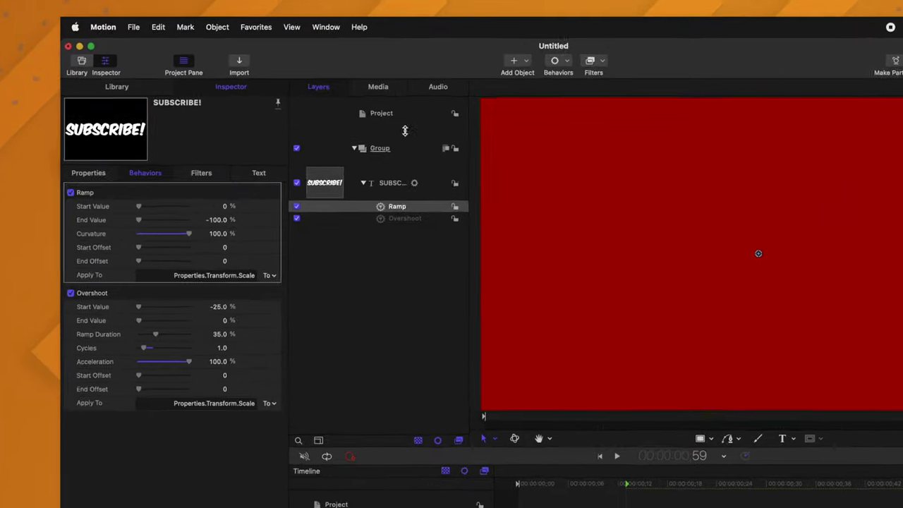
# - Show the Project's Publishing parameters in the Inspector, then start publishing with Cmd+S
pyautogui.click(348, 100)
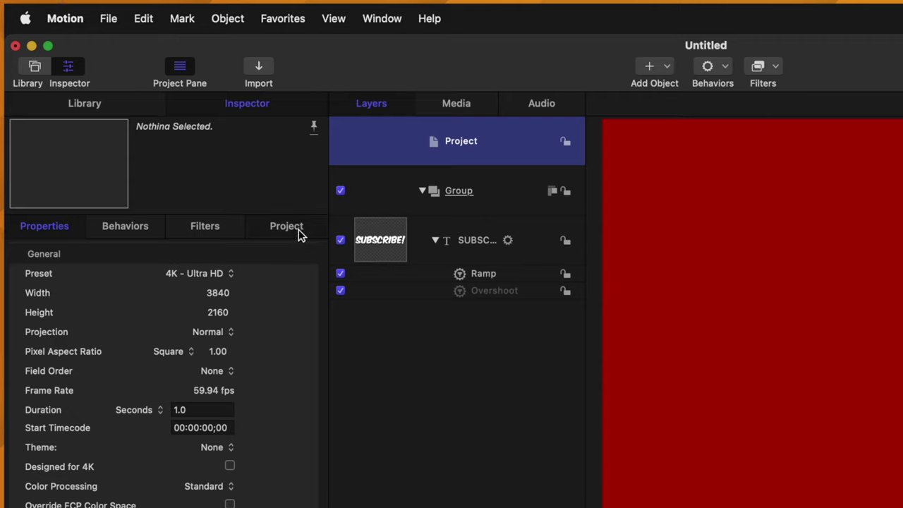
pyautogui.click(294, 227)
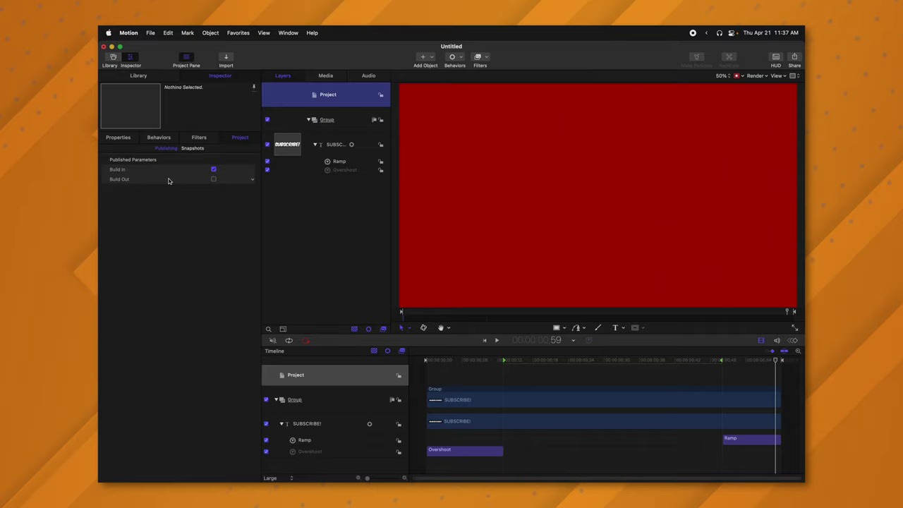
pyautogui.press('super+s')
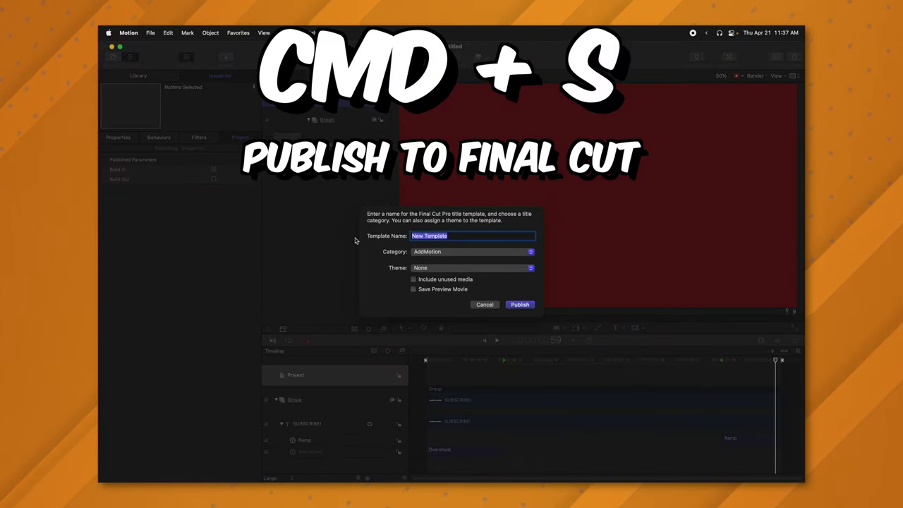
# - Publish the template as 'Mr Beast Caption' under the Tutorials category
pyautogui.write('Mr BE')
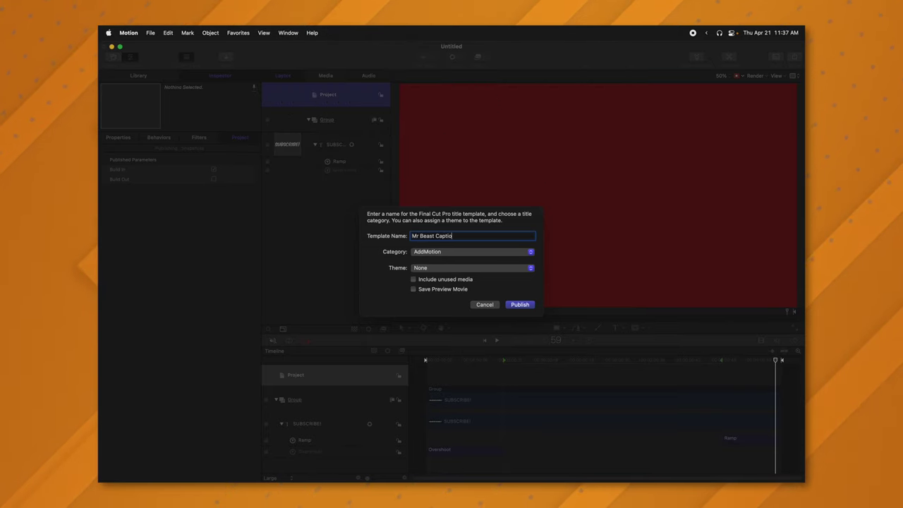
pyautogui.click(434, 253)
pyautogui.scroll(-2, 434, 260)
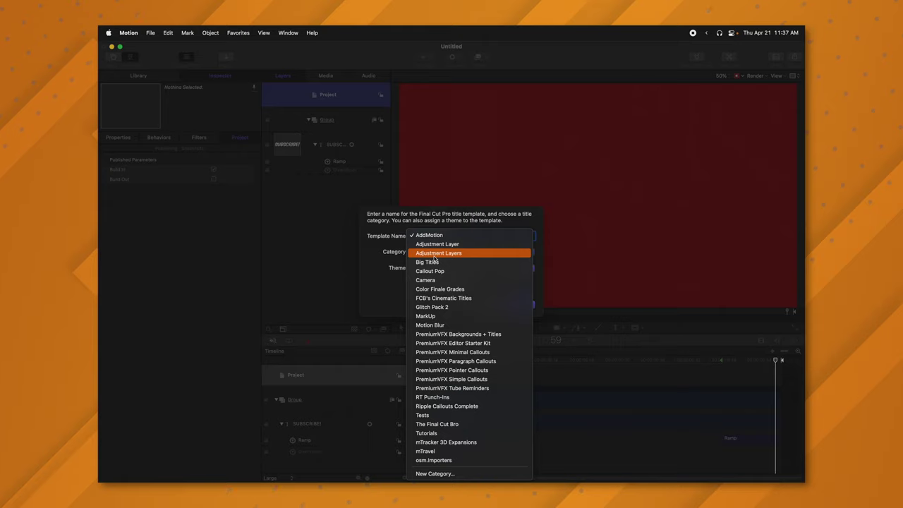
pyautogui.click(445, 433)
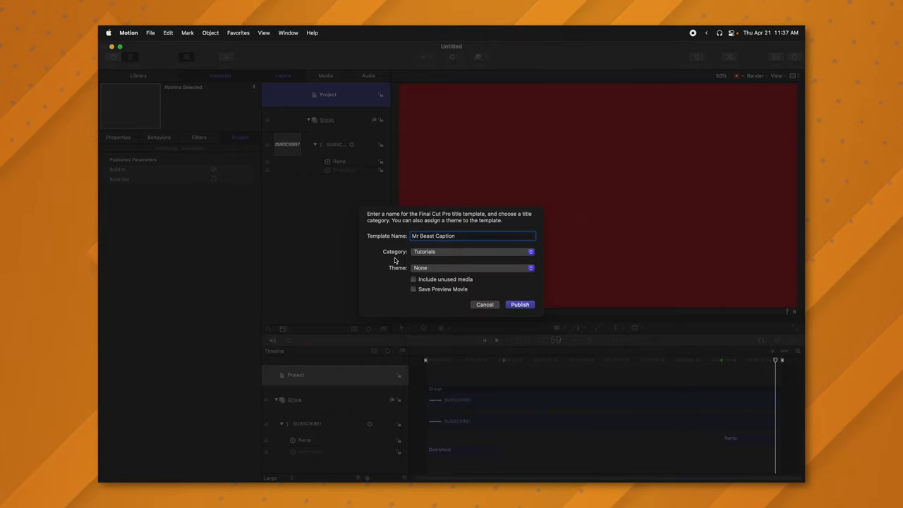
pyautogui.click(520, 305)
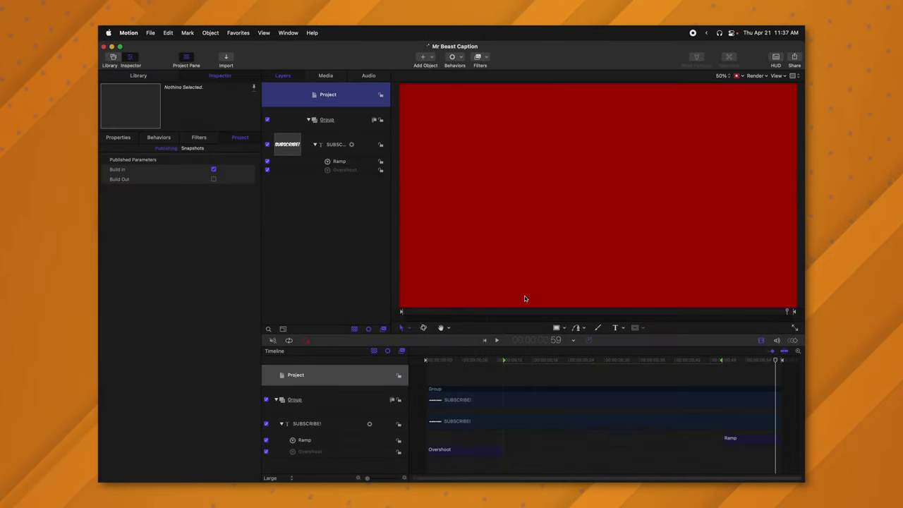
pyautogui.moveTo(395, 472)
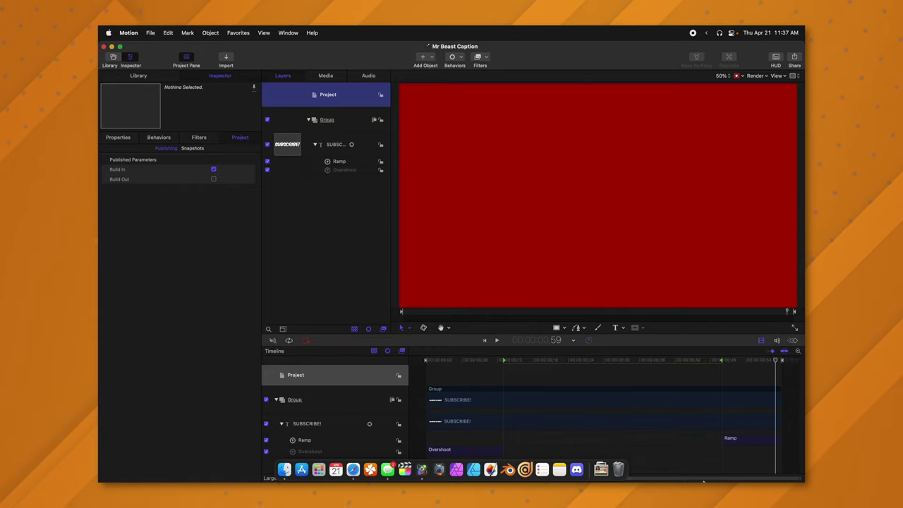
# - Place the Tutorials 'Mr Beast Caption' title at the timeline start and nudge it lower
pyautogui.click(408, 458)
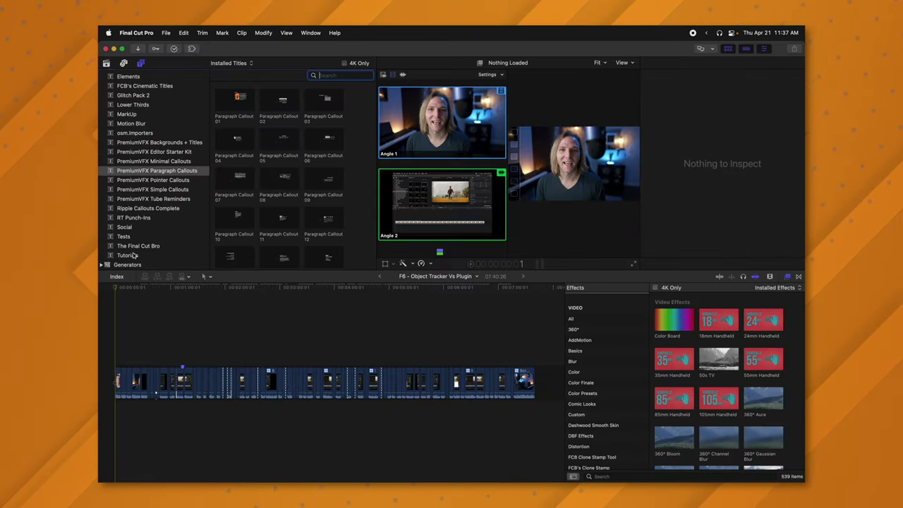
pyautogui.click(128, 255)
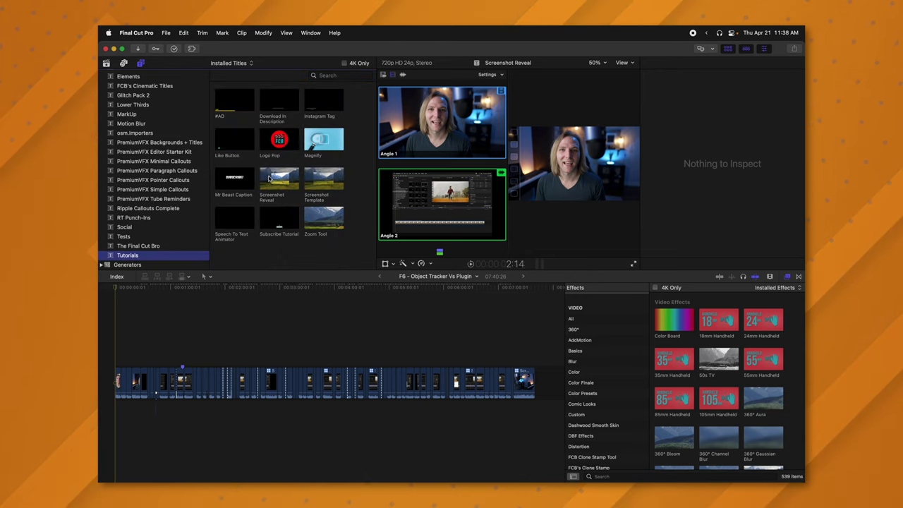
pyautogui.click(235, 182)
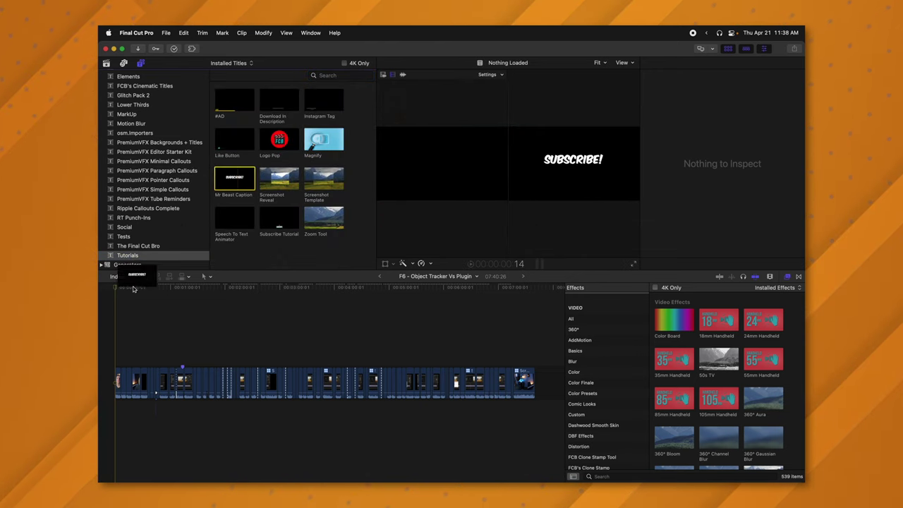
pyautogui.moveTo(104, 330); pyautogui.dragTo(118, 358)
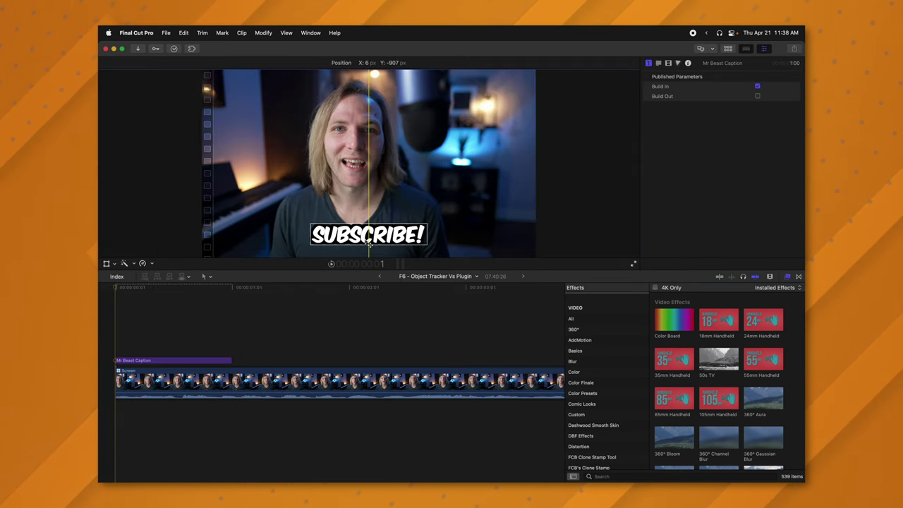
pyautogui.moveTo(369, 243); pyautogui.dragTo(369, 245)
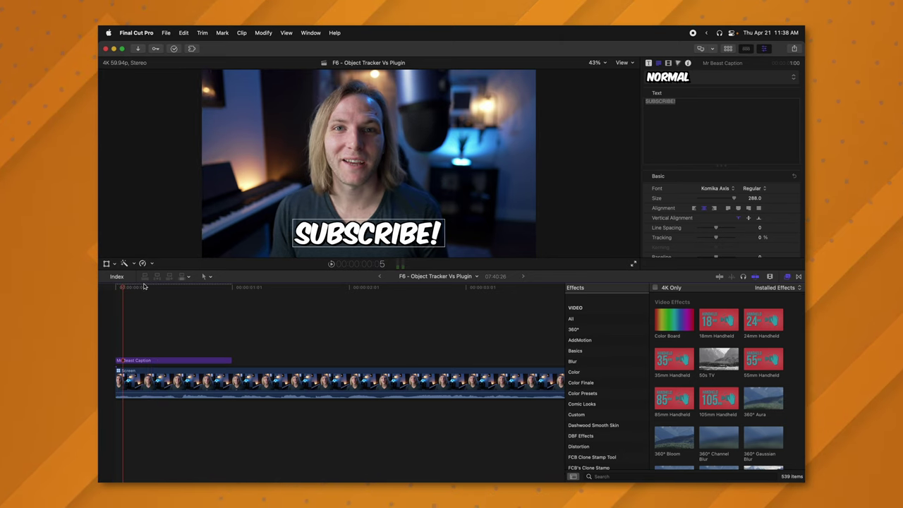
# - Enable Build Out in the caption's Title inspector and play it back
pyautogui.click(226, 297)
pyautogui.click(668, 62)
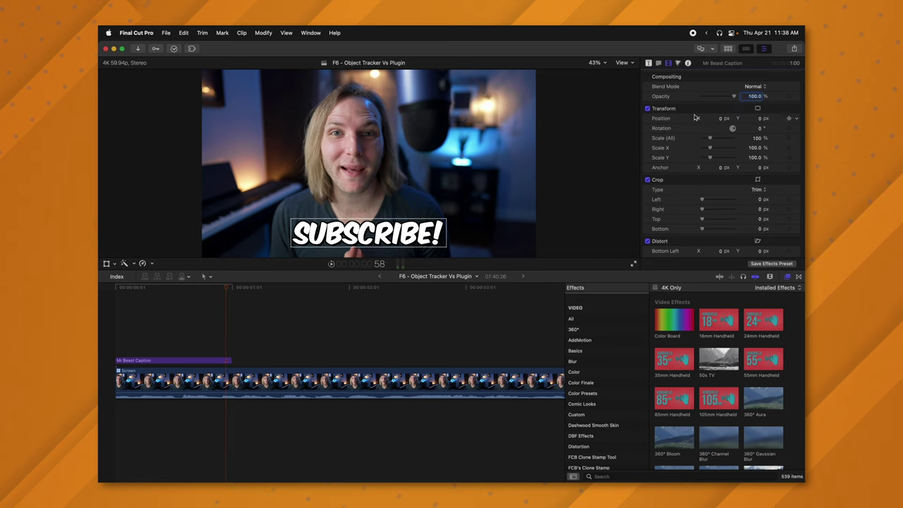
pyautogui.click(648, 64)
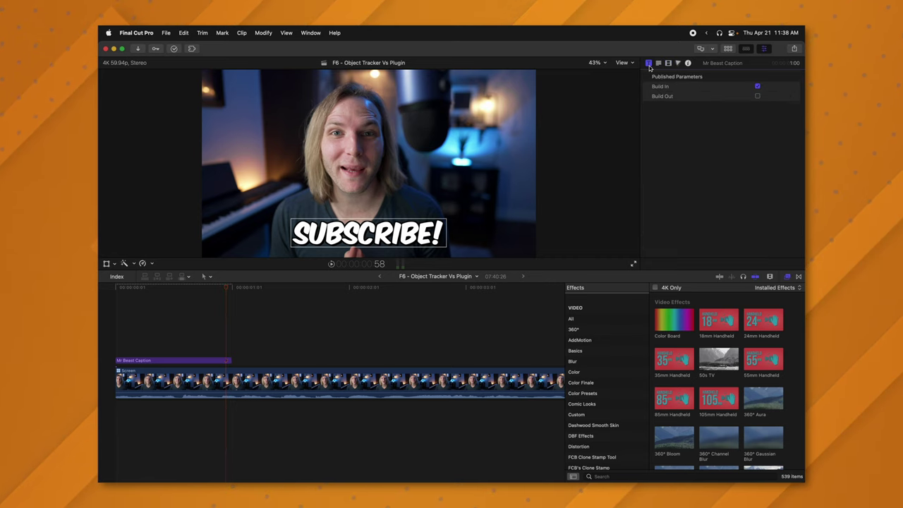
pyautogui.click(756, 97)
pyautogui.press('Home')
pyautogui.press('space')
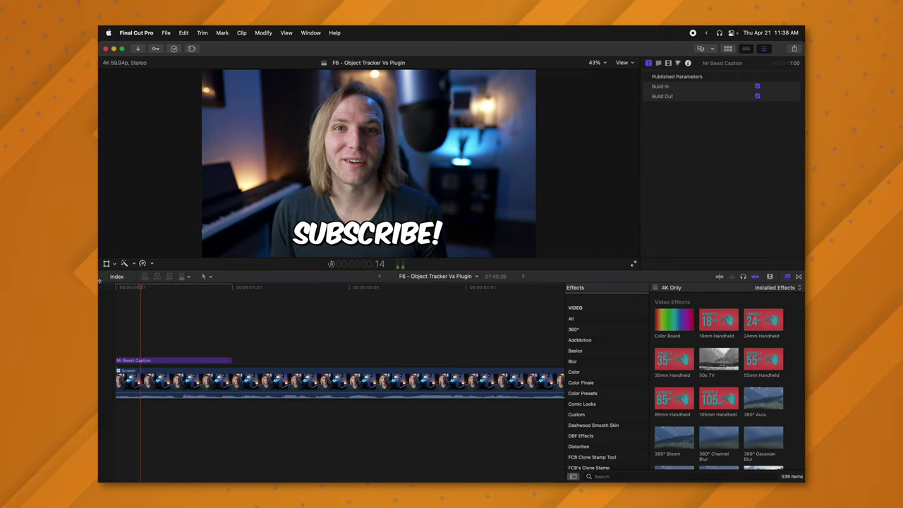
pyautogui.press('space')
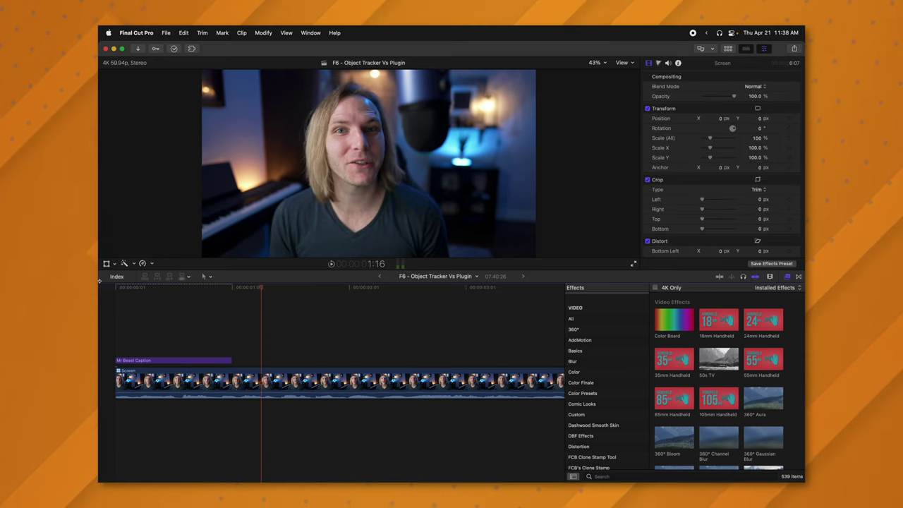
# - Change the caption text to 'HEY FRIENDS' and play the result
pyautogui.click(147, 288)
pyautogui.click(154, 360)
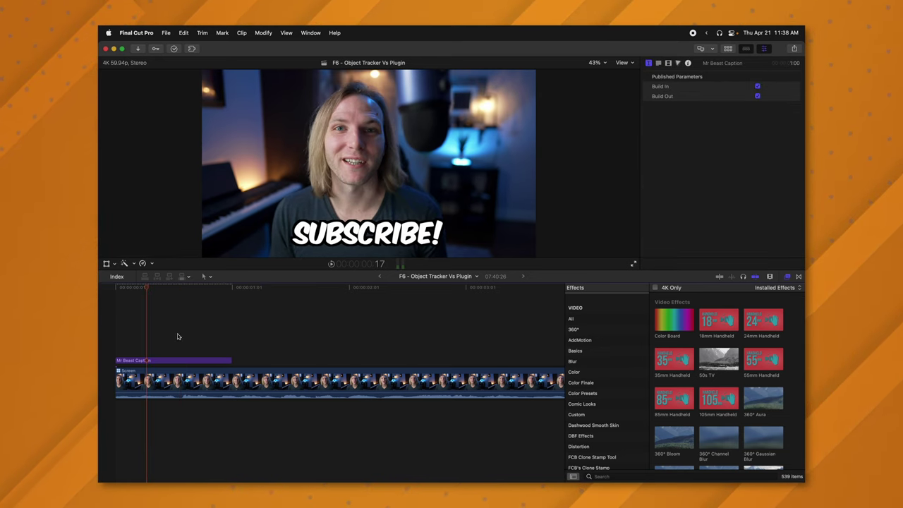
pyautogui.doubleClick(387, 238)
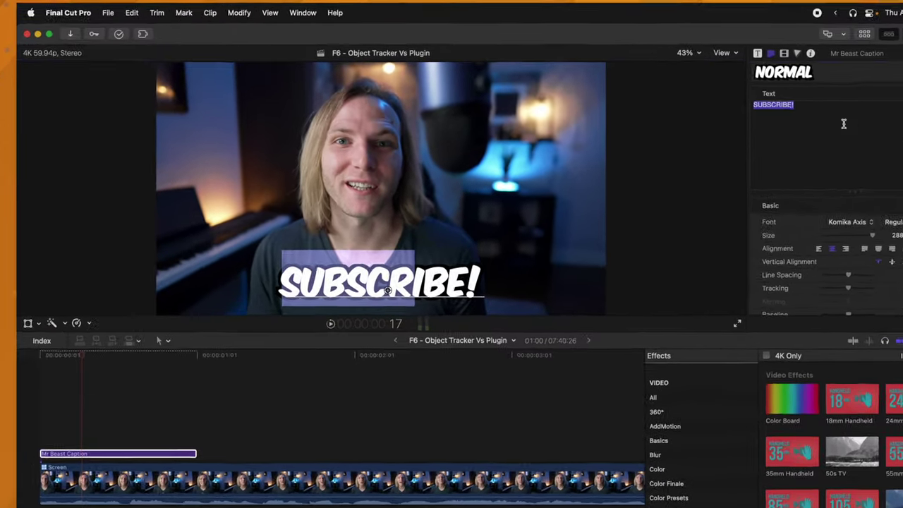
pyautogui.write('HEY FRIENDS')
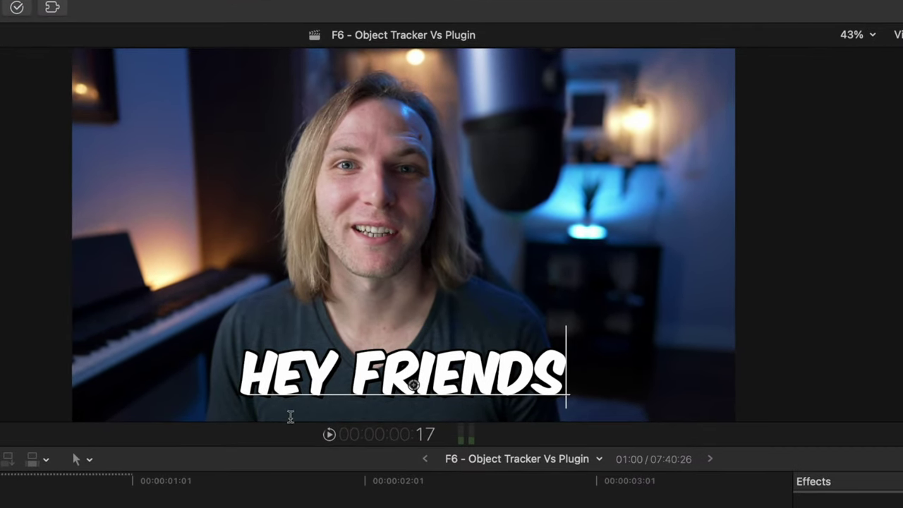
pyautogui.press('Escape')
pyautogui.press('space')
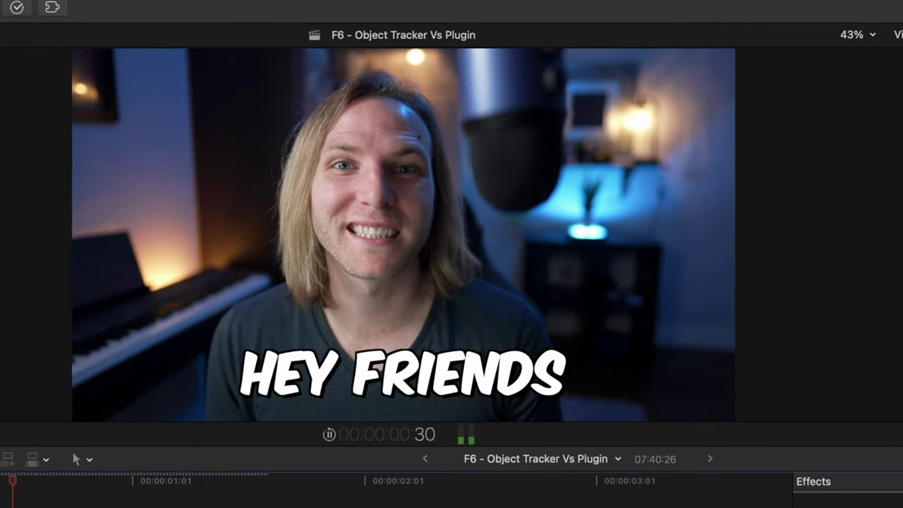